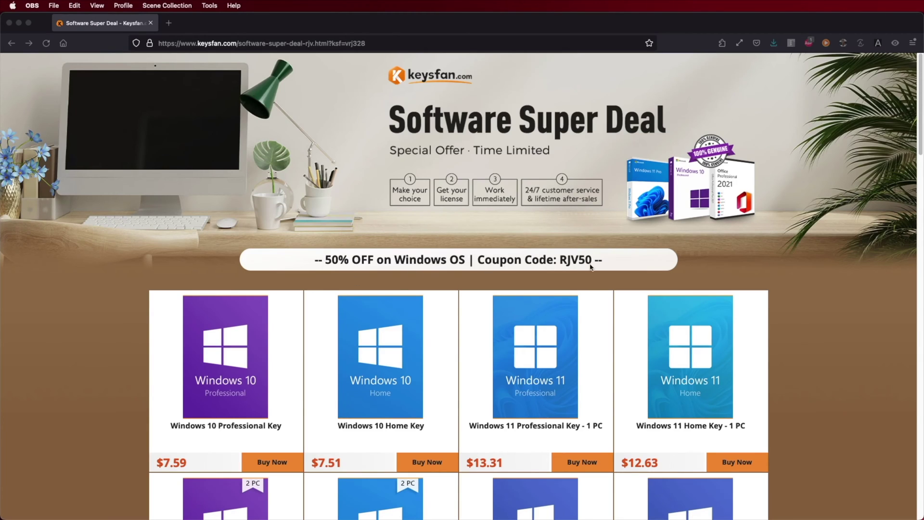
- Open the shopping cart holding the Windows 11 Professional Key and apply the discount code RJV50
scroll(496, 268, down, 5)
scroll(384, 386, down, 6)
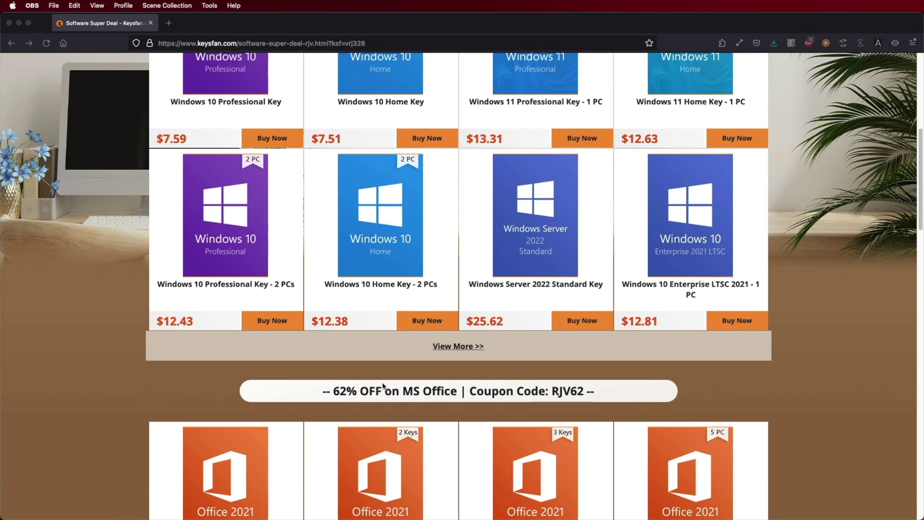
scroll(383, 386, down, 2)
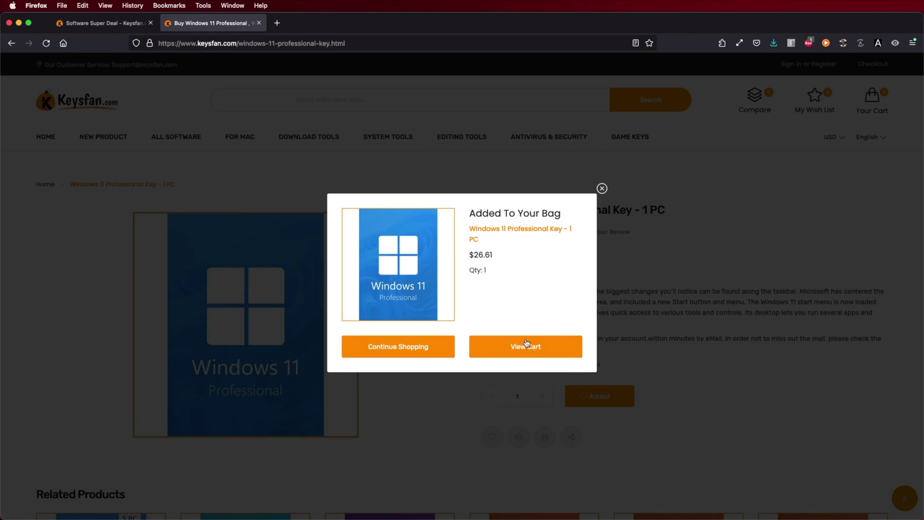
click(526, 345)
click(760, 342)
click(760, 386)
text(RJV50)
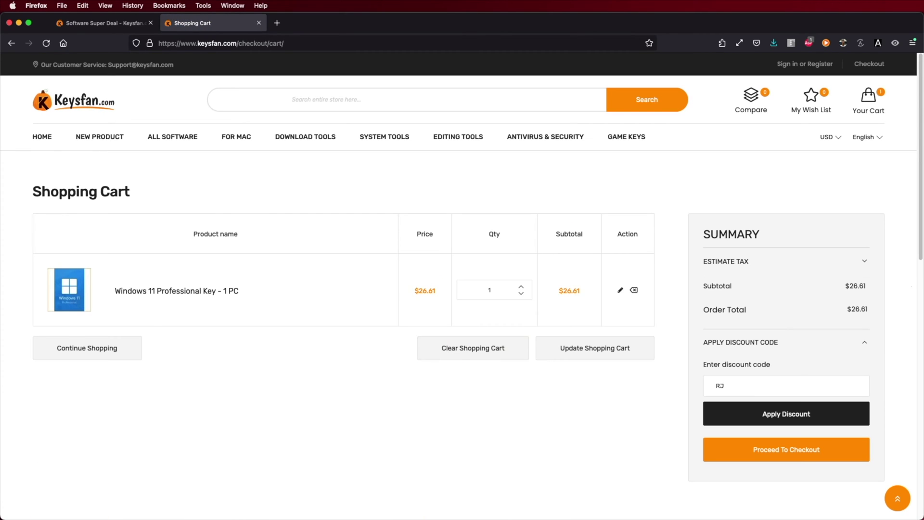
click(833, 407)
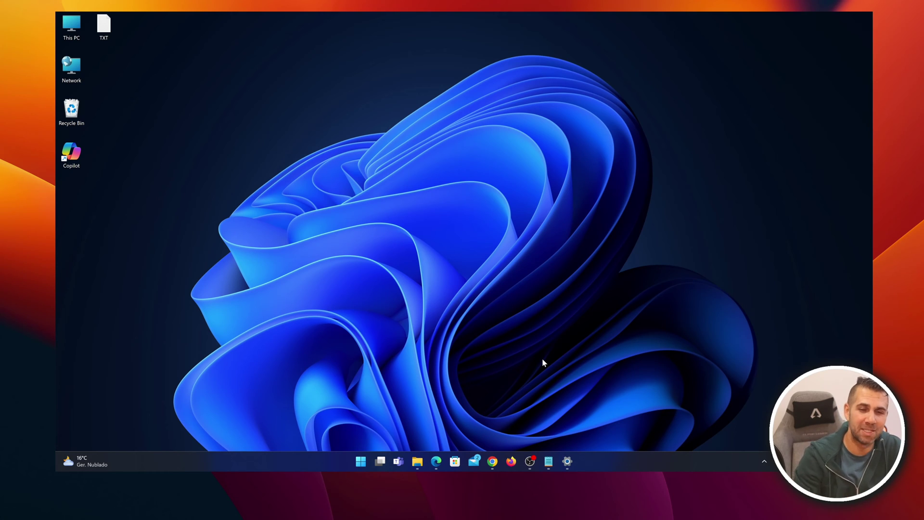
- Switch to Chrome, download ViVeTool-v0.3.3.zip from the GitHub releases page, and minimize the browser
click(493, 462)
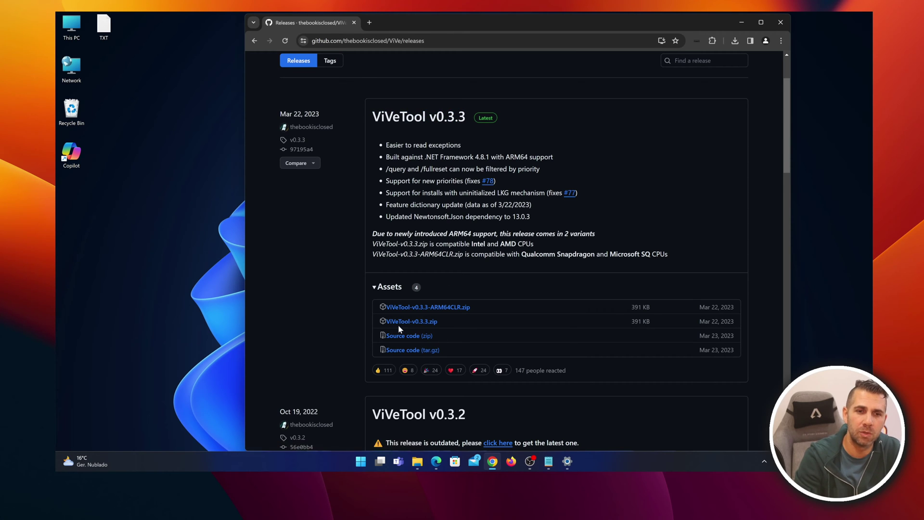
click(415, 325)
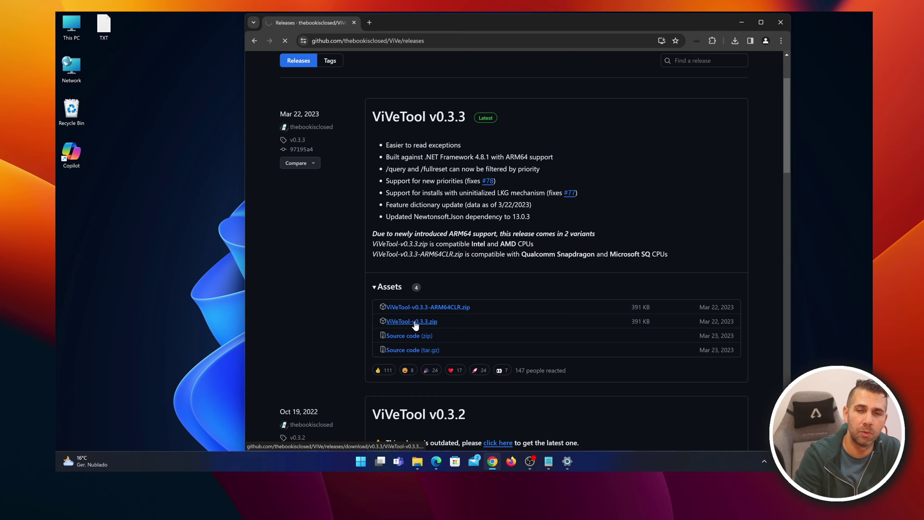
click(740, 22)
- Extract the ViVeTool-v0.3.3 archive in the Downloads folder and close the window showing the extracted files
mouse_move(418, 462)
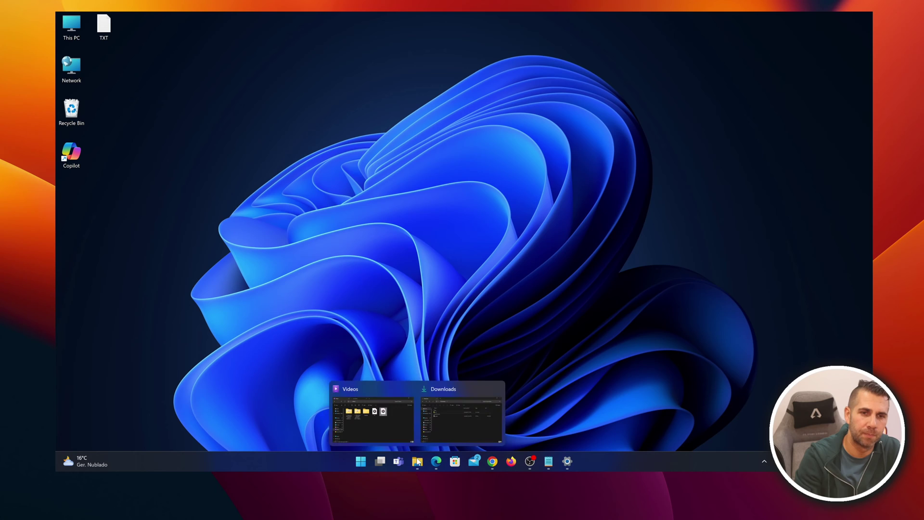
click(461, 413)
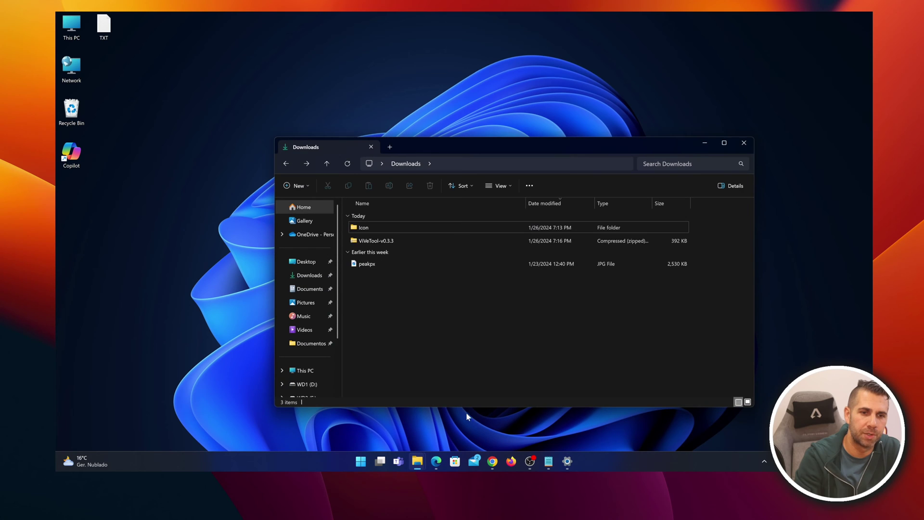
click(378, 242)
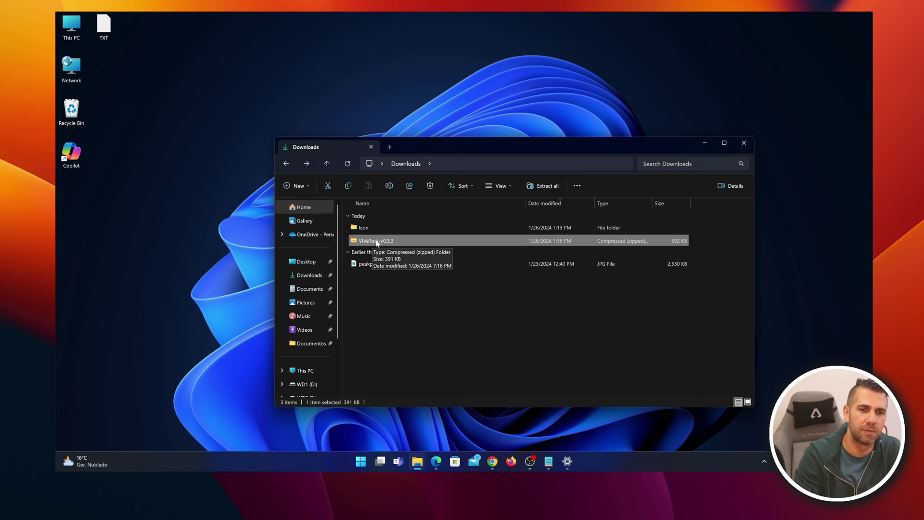
right_click(383, 241)
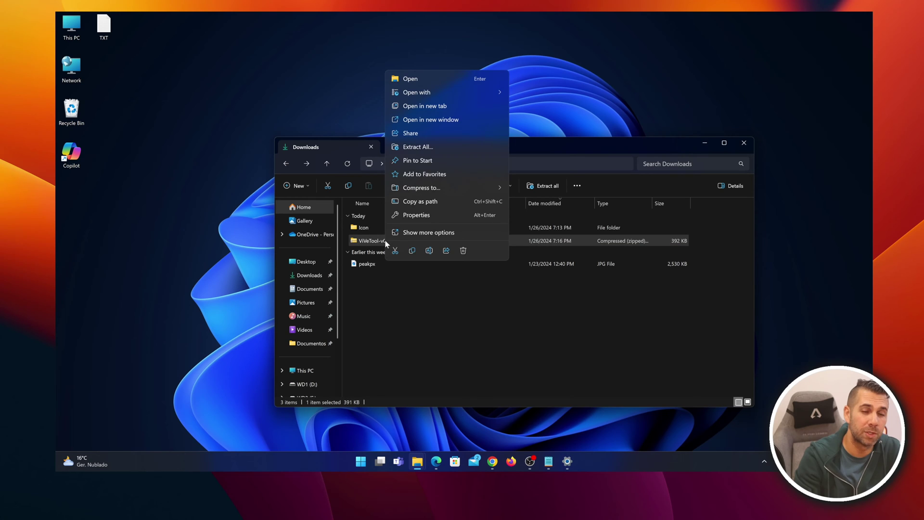
click(423, 148)
click(532, 321)
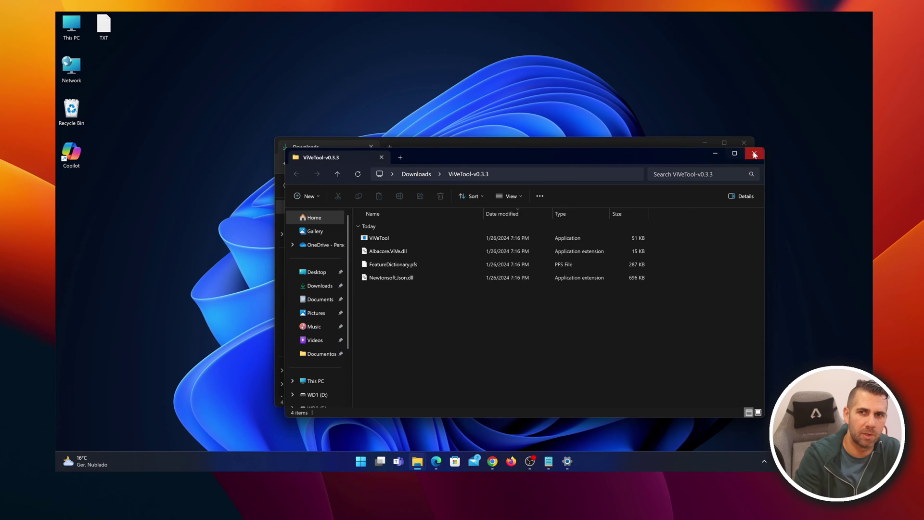
click(754, 154)
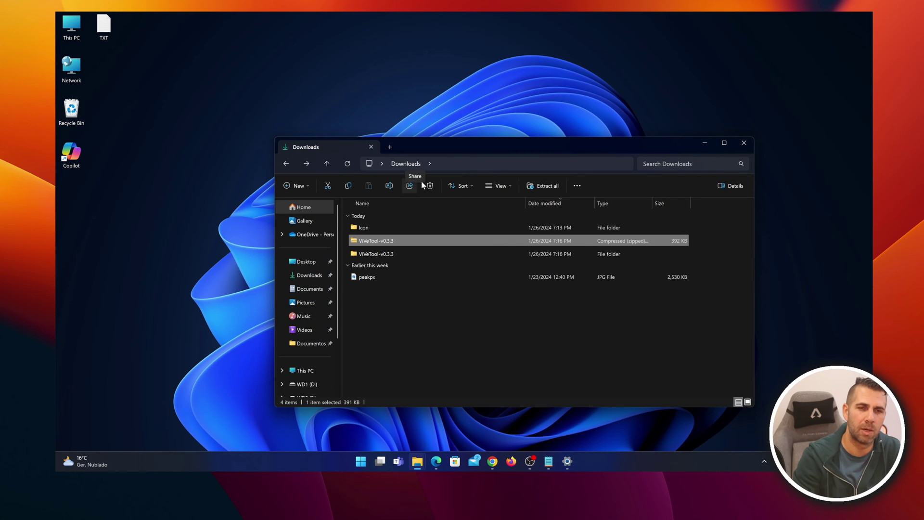
- Open the extracted ViVeTool-v0.3.3 folder and copy its address as text
drag(459, 152, 429, 140)
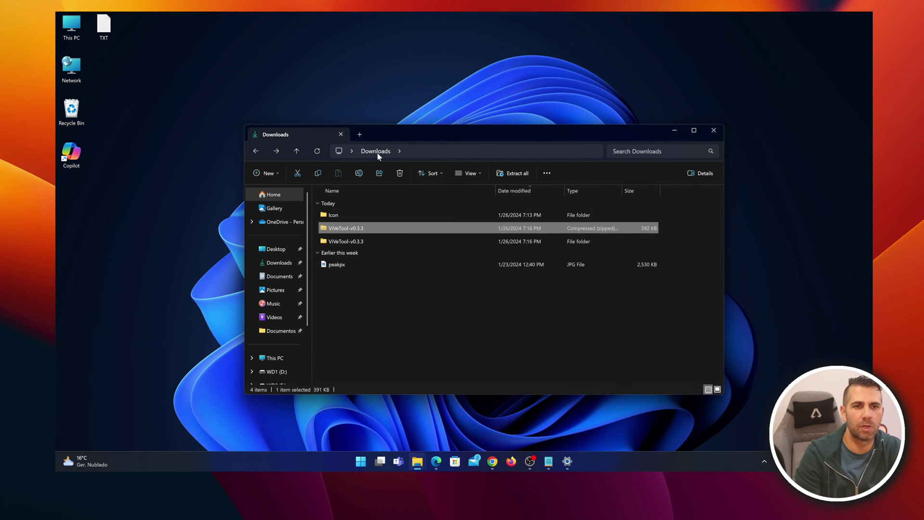
click(354, 242)
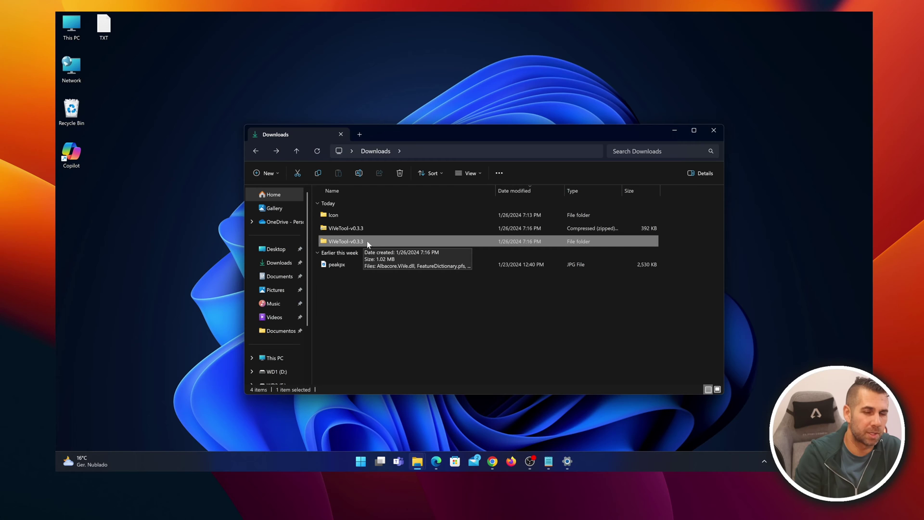
double_click(363, 241)
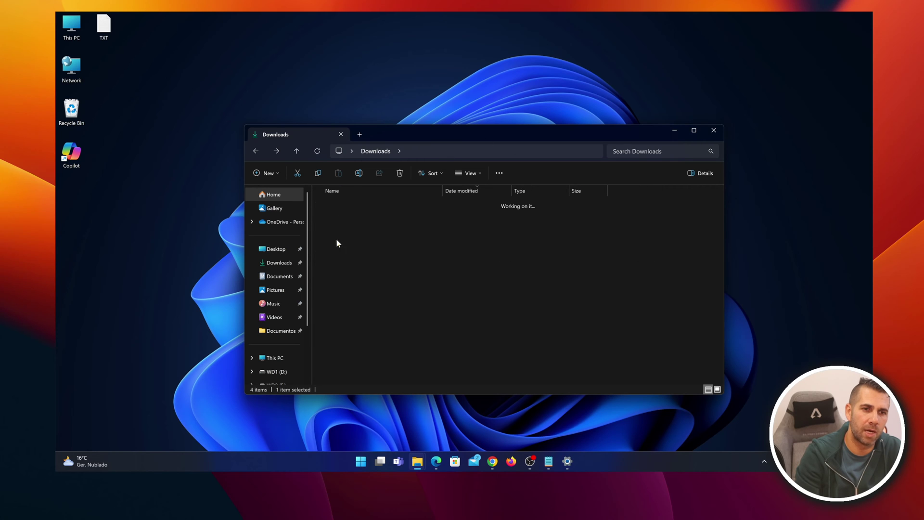
right_click(482, 153)
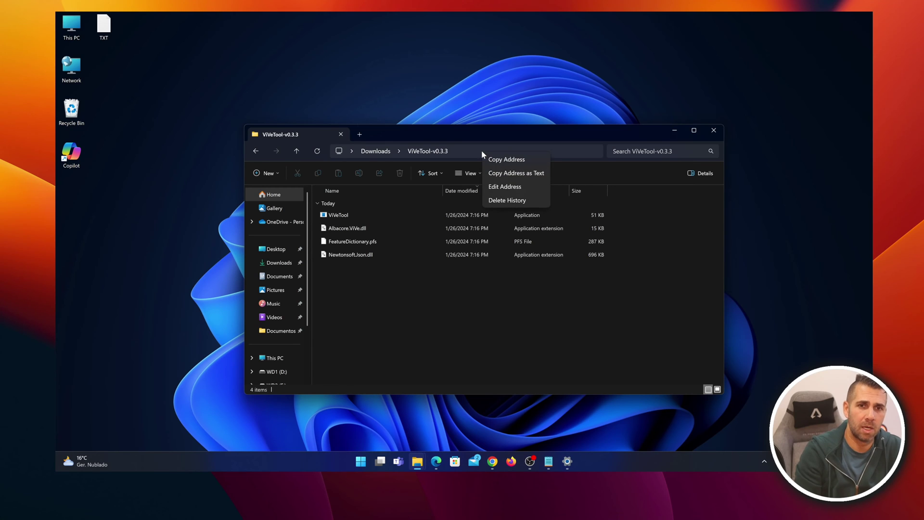
click(506, 174)
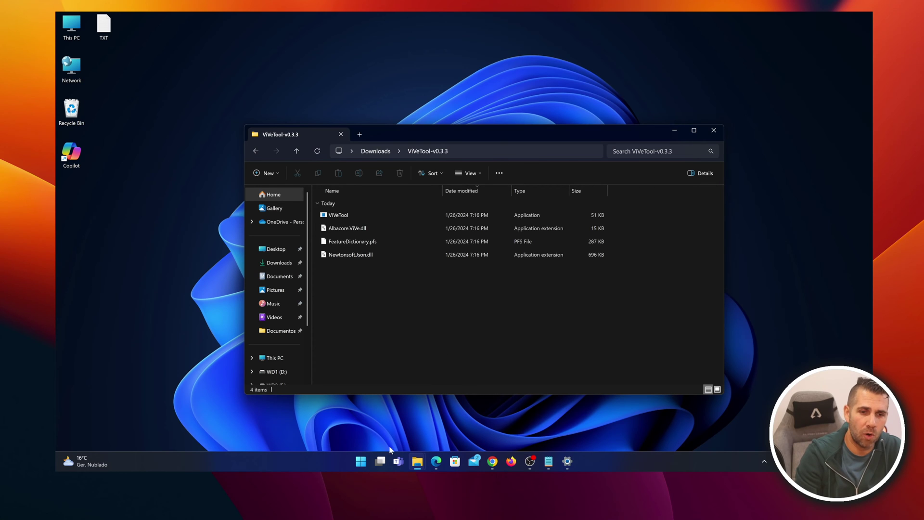
- Bring up the TXT notes with the commands and start Terminal as administrator
click(552, 463)
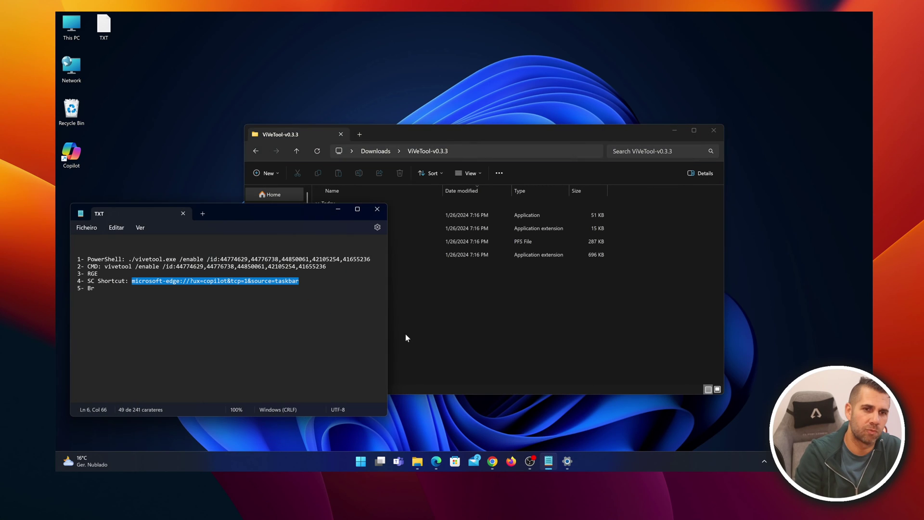
click(156, 258)
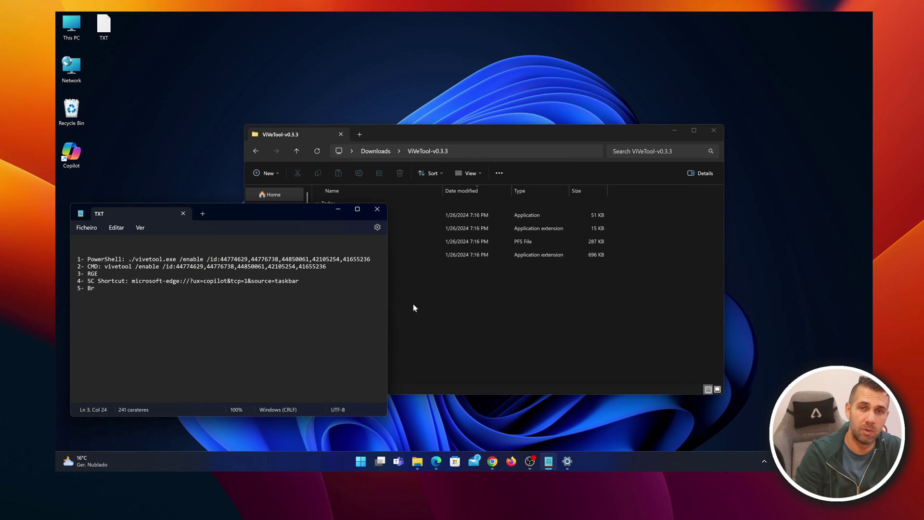
click(360, 461)
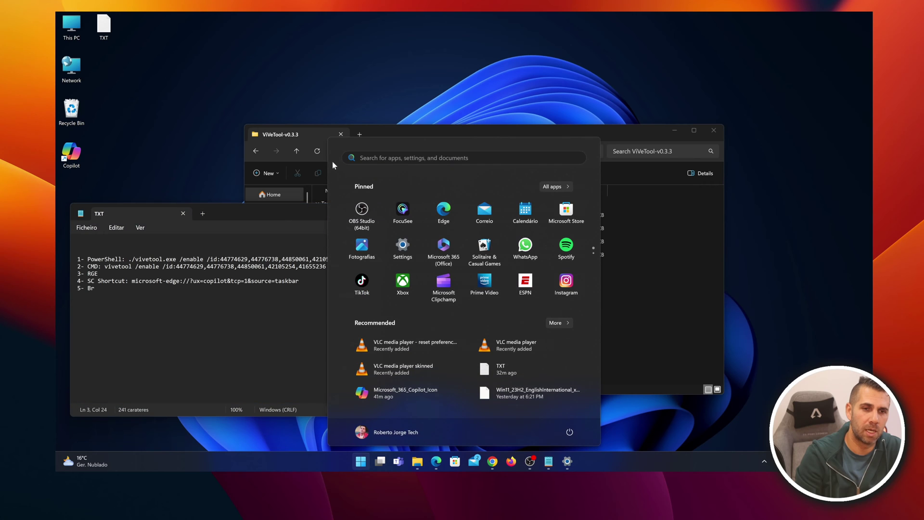
click(394, 157)
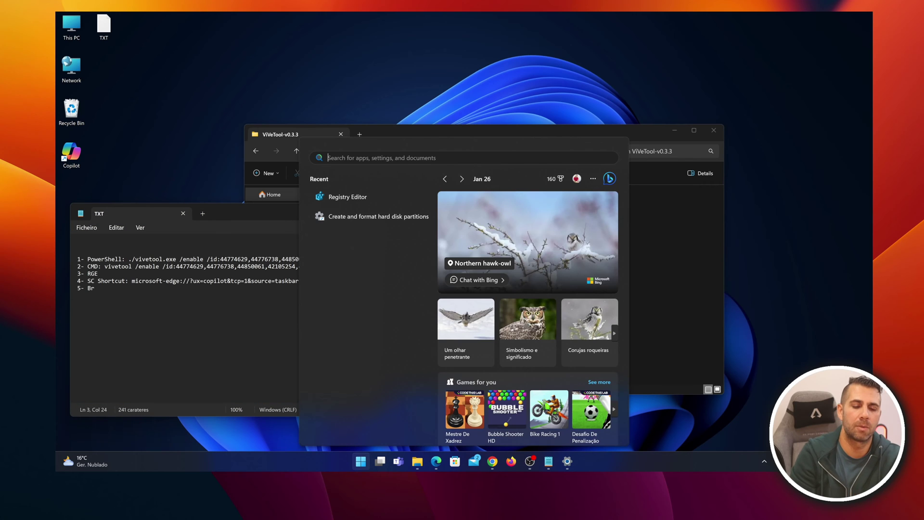
text(termi)
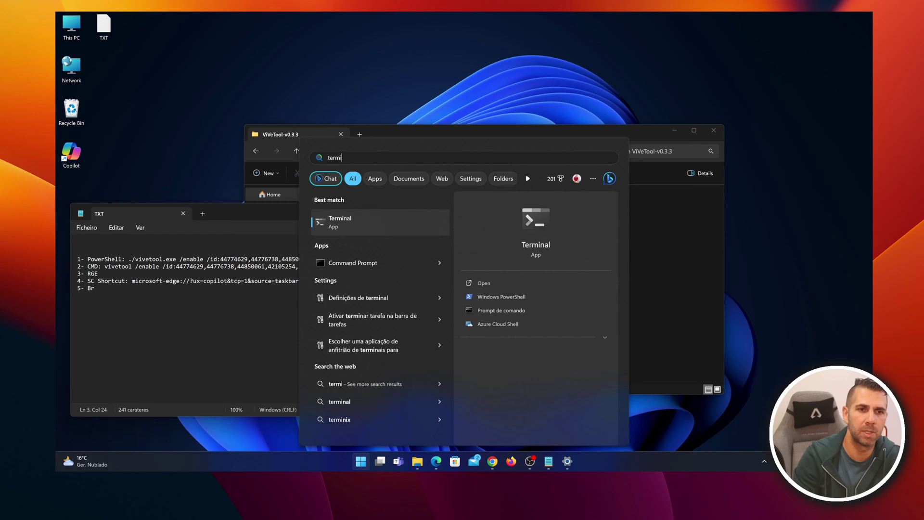
right_click(356, 220)
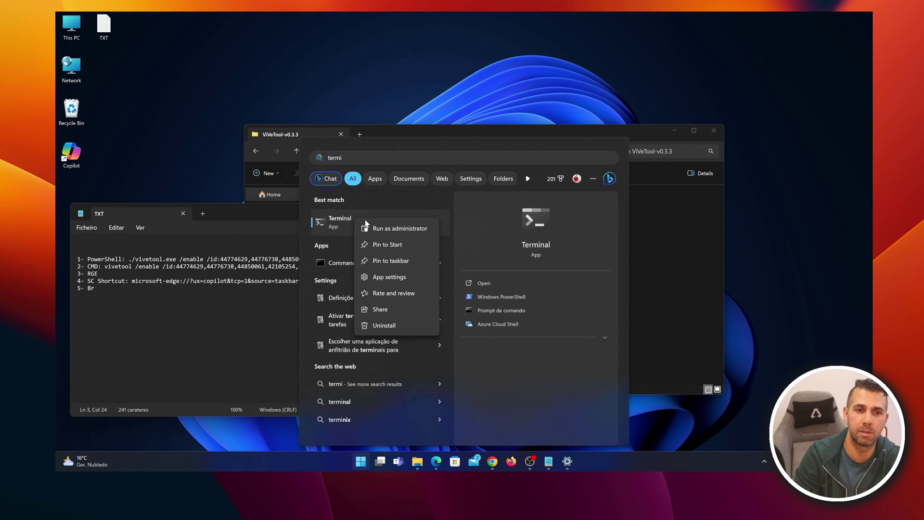
click(393, 229)
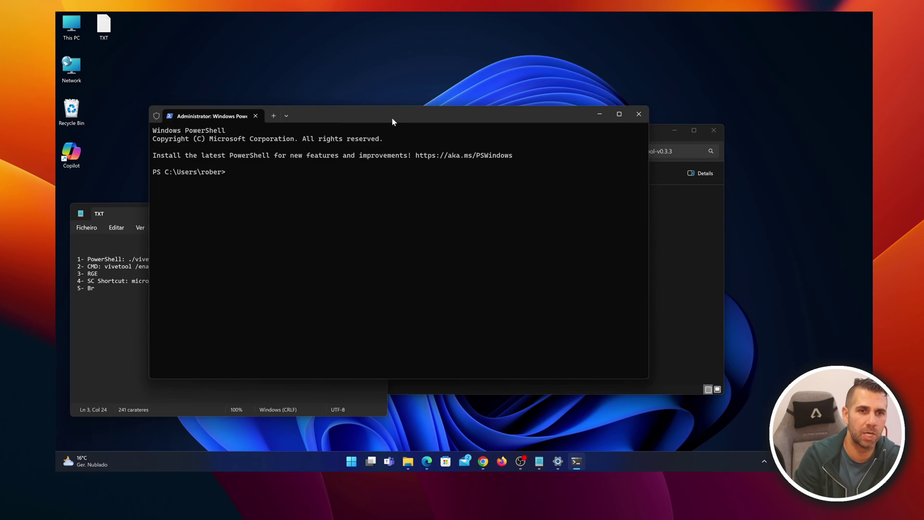
drag(392, 117, 422, 104)
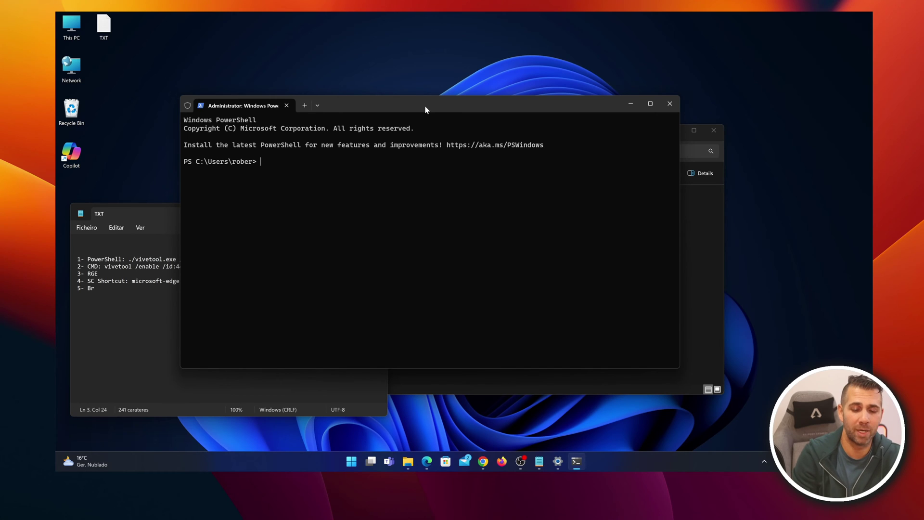
- Change the PowerShell directory to the copied Downloads\ViVeTool-v0.3.3 path with cd
text(cd)
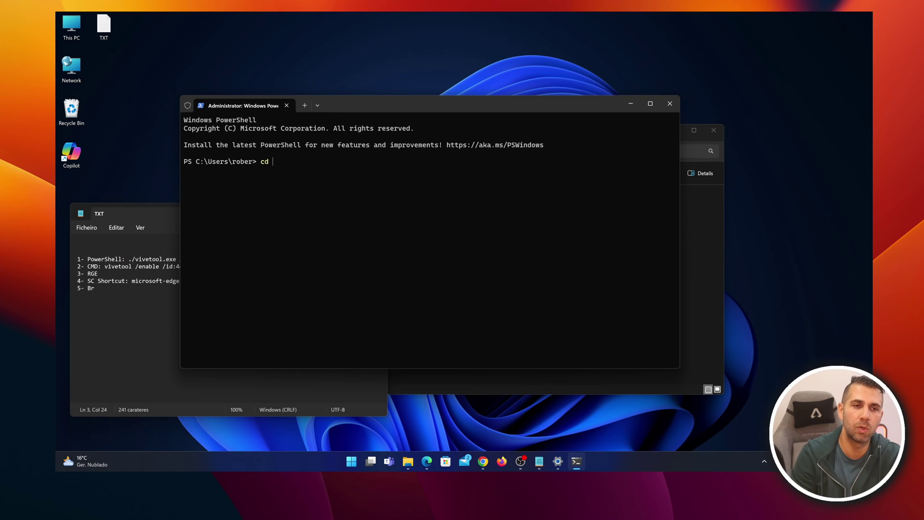
text(C:\Users\rober\Downloads\ViVeTool-v0.3.3)
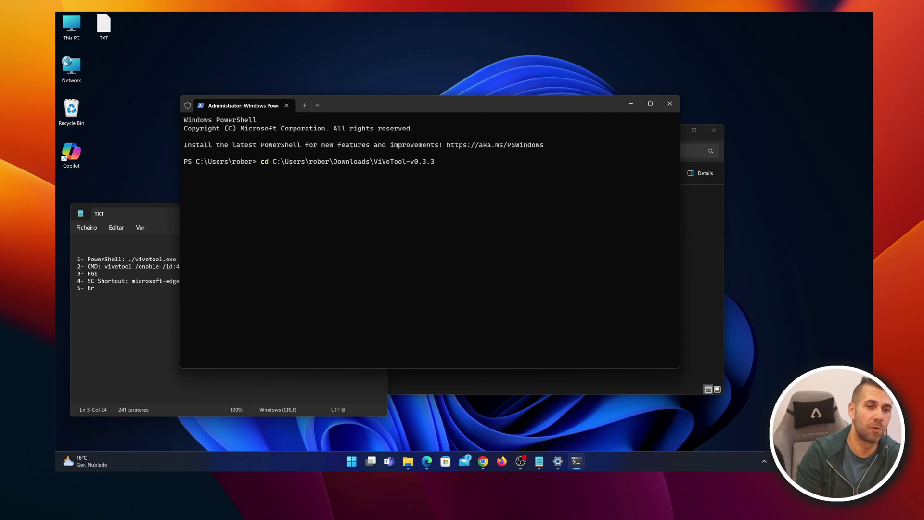
key(Return)
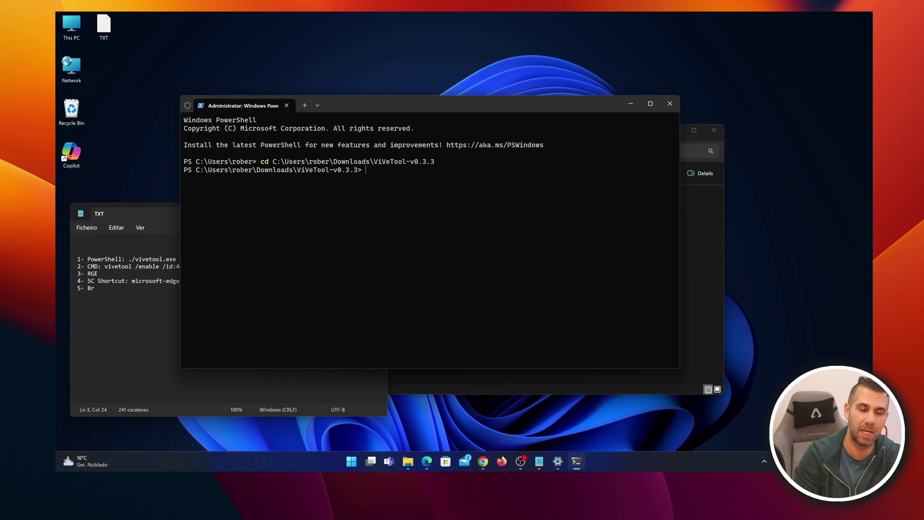
- Copy the PowerShell command from the TXT notes, run ./vivetool.exe /enable /id:44774629,44776738,44850061,42105254,41655236 in Terminal, and close Terminal
click(143, 217)
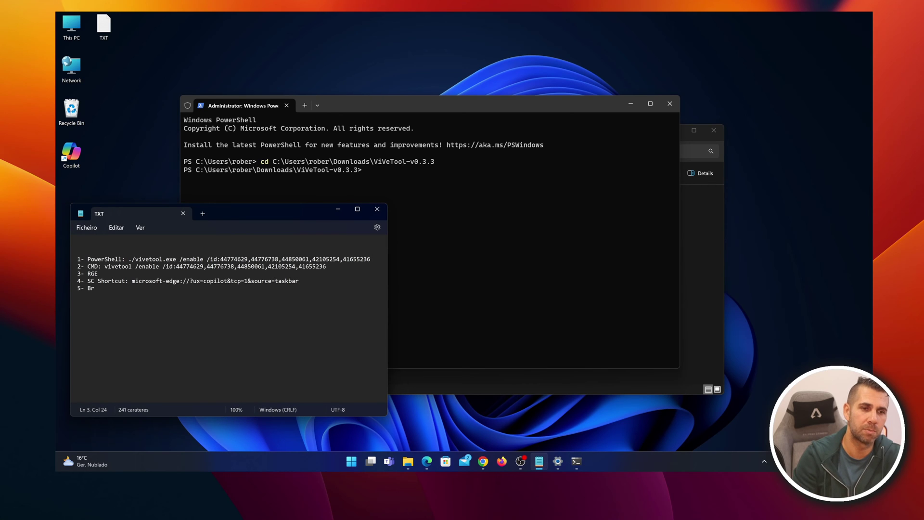
drag(367, 260, 128, 262)
key(ctrl+c)
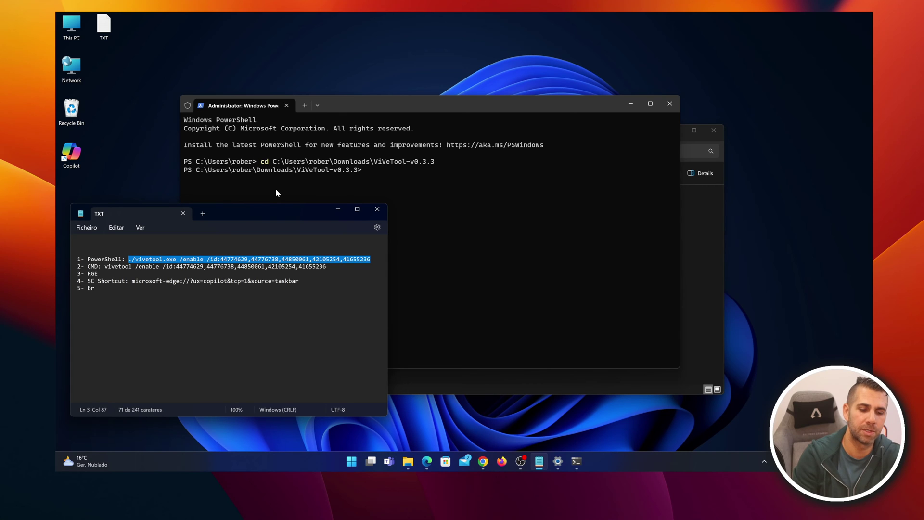
click(352, 106)
key(ctrl+v)
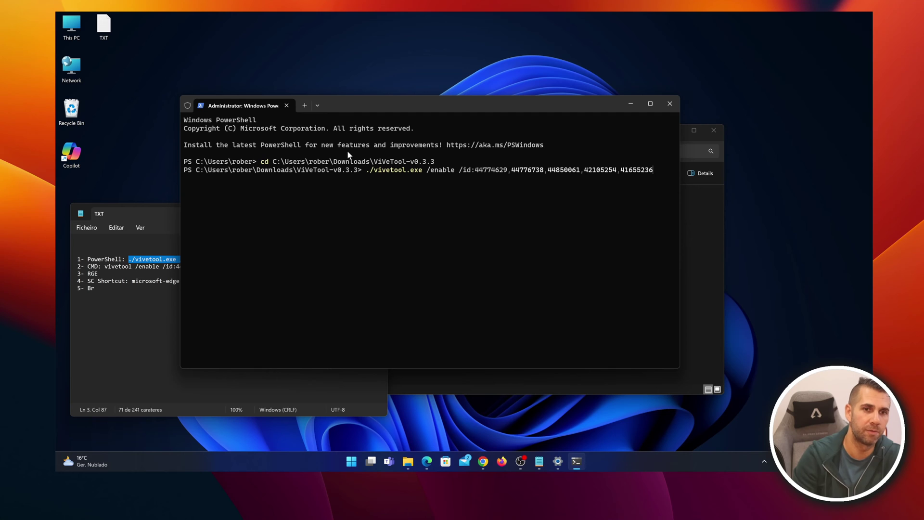
key(Return)
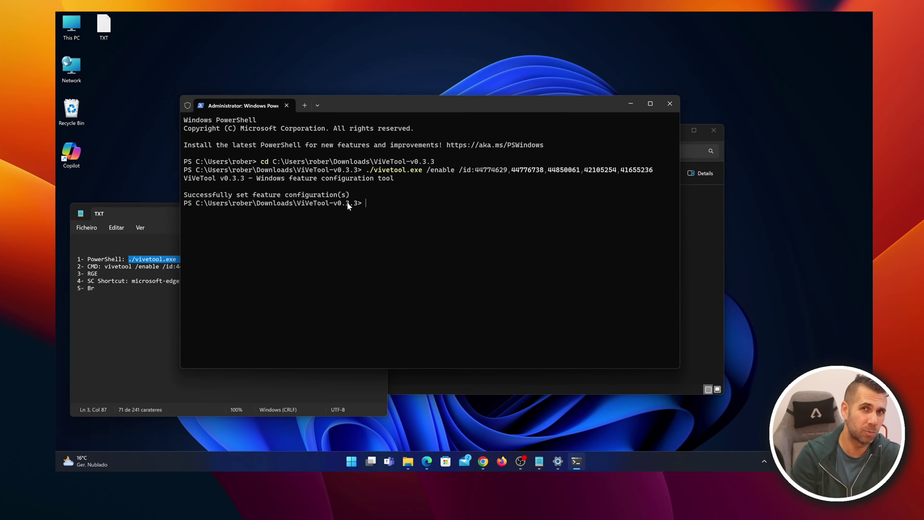
click(669, 104)
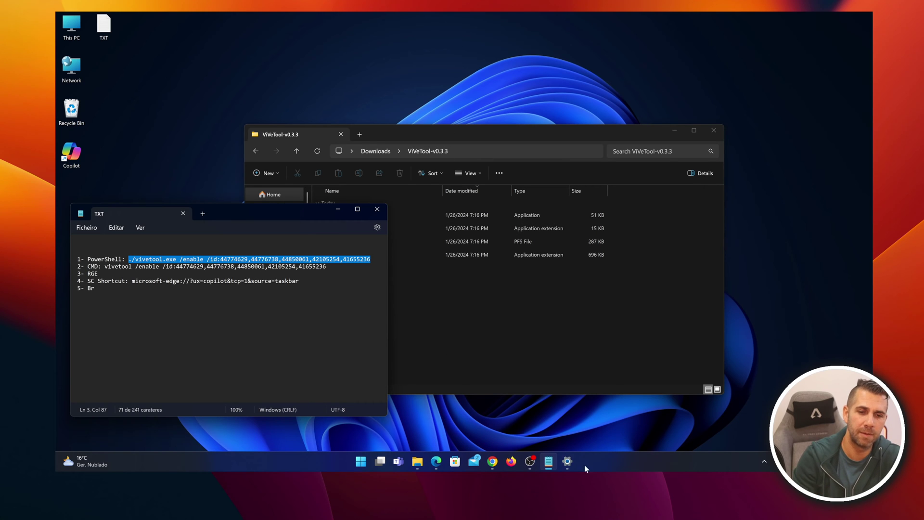
- Open the taskbar settings and turn on Copilot (preview) among the taskbar items
right_click(607, 463)
click(641, 443)
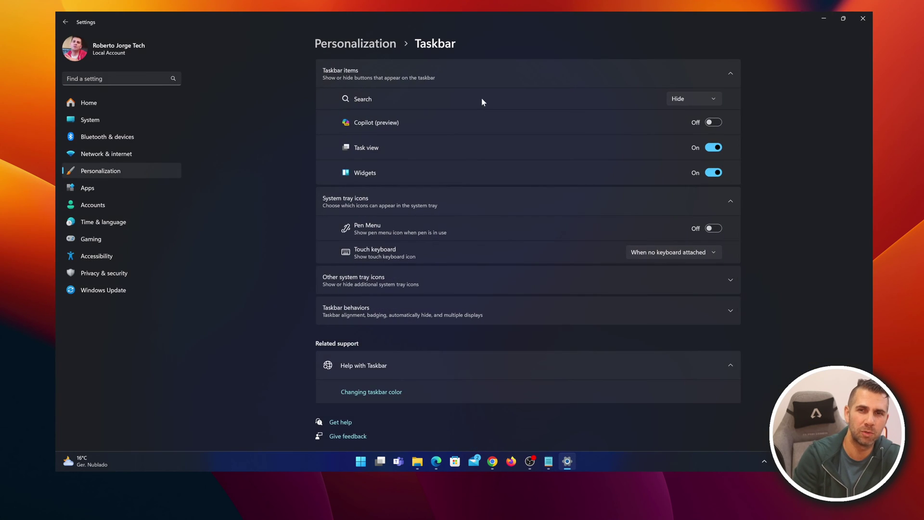
click(711, 123)
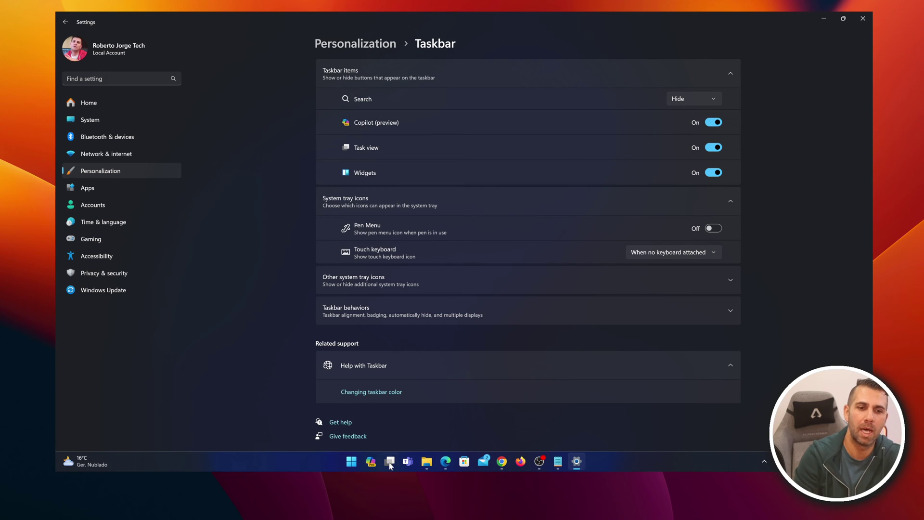
- Close Settings, and open the Copilot pane from the taskbar to check it before closing it again
click(863, 18)
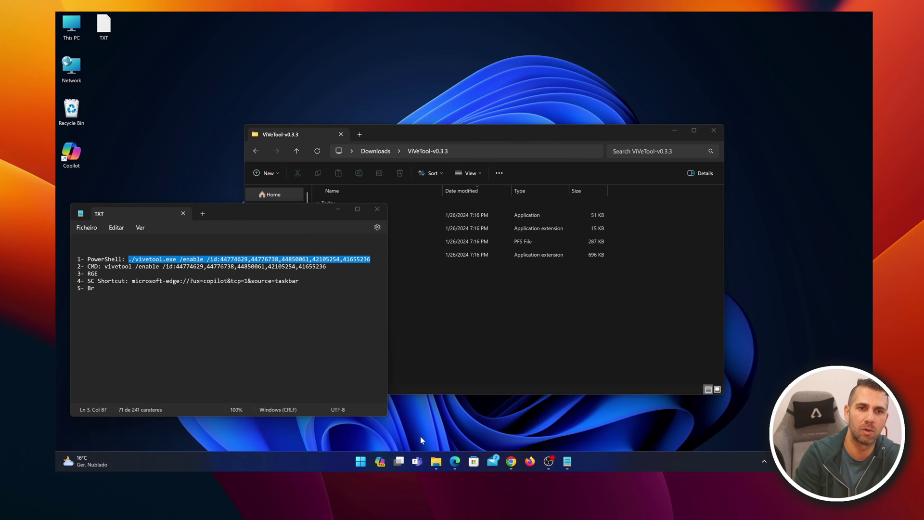
click(379, 461)
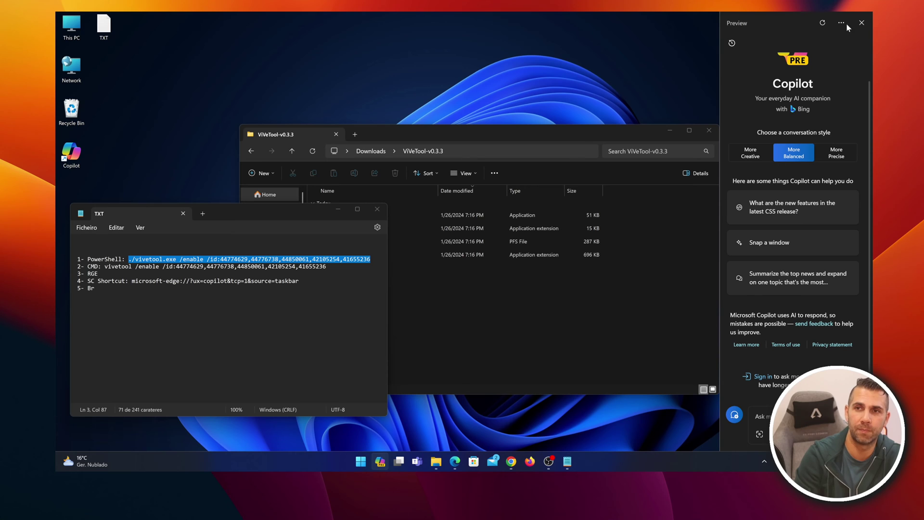
click(862, 22)
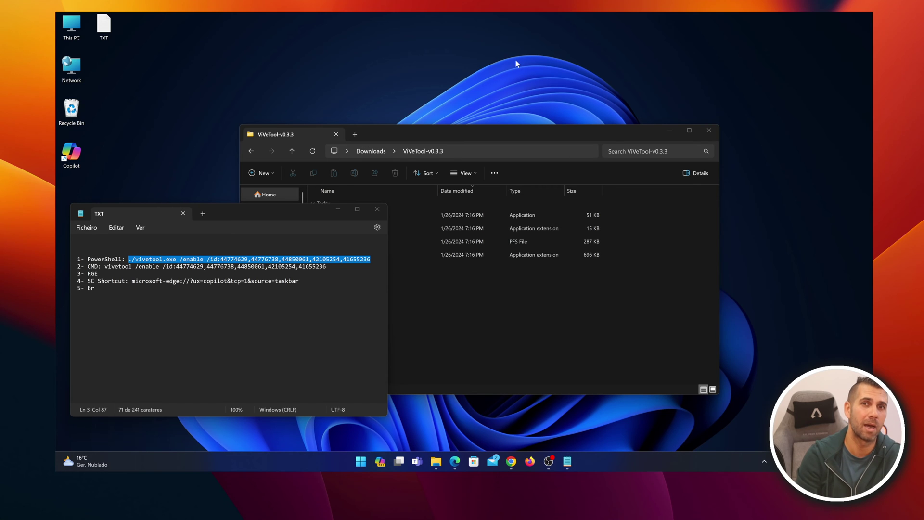
- Bring the ViVeTool-v0.3.3 folder window to the front and copy its address as text
click(330, 264)
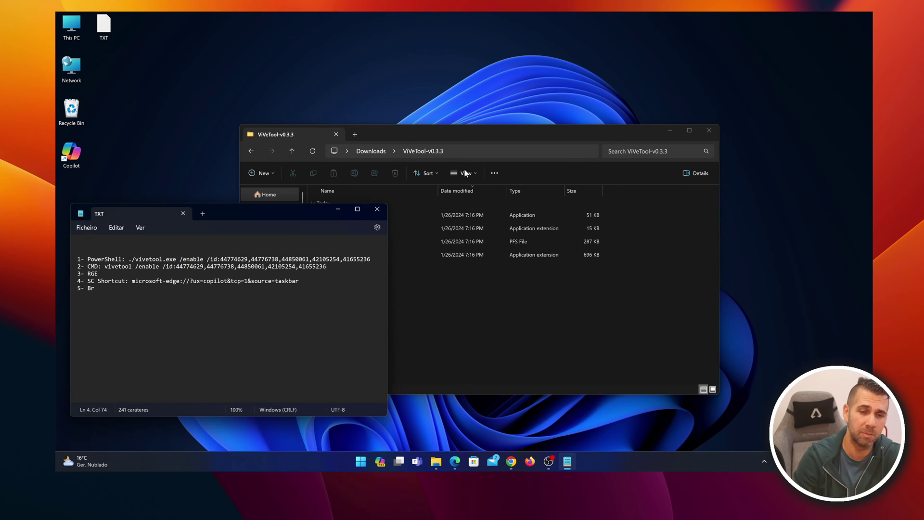
click(310, 128)
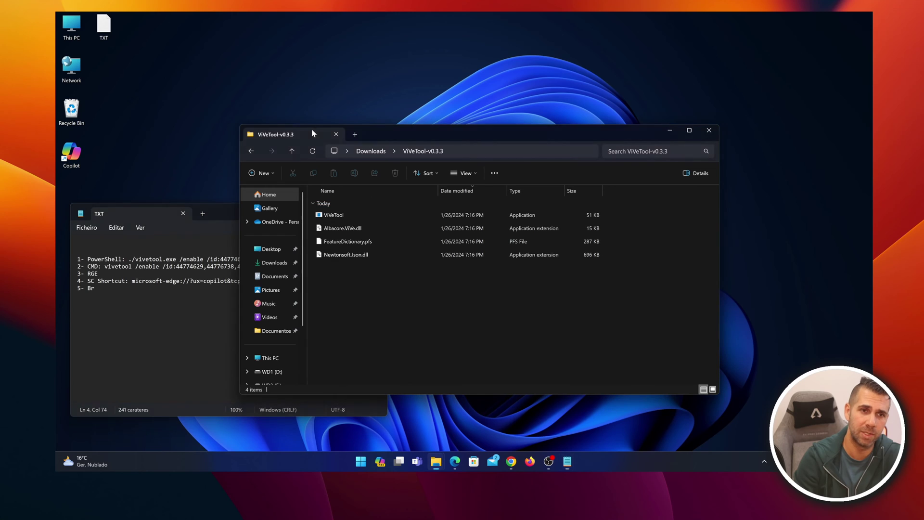
right_click(454, 150)
click(497, 172)
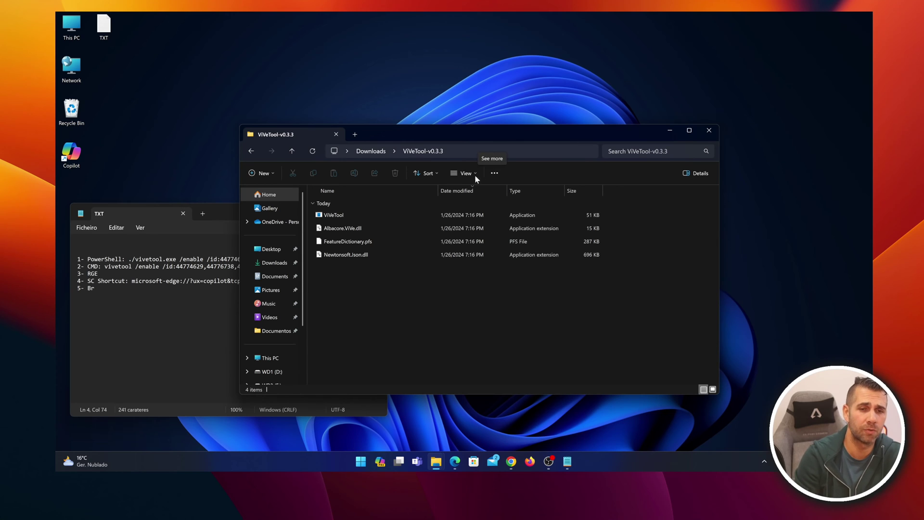
- Search for cmd and start Command Prompt as administrator, shifting its window slightly aside from the TXT notes
click(361, 461)
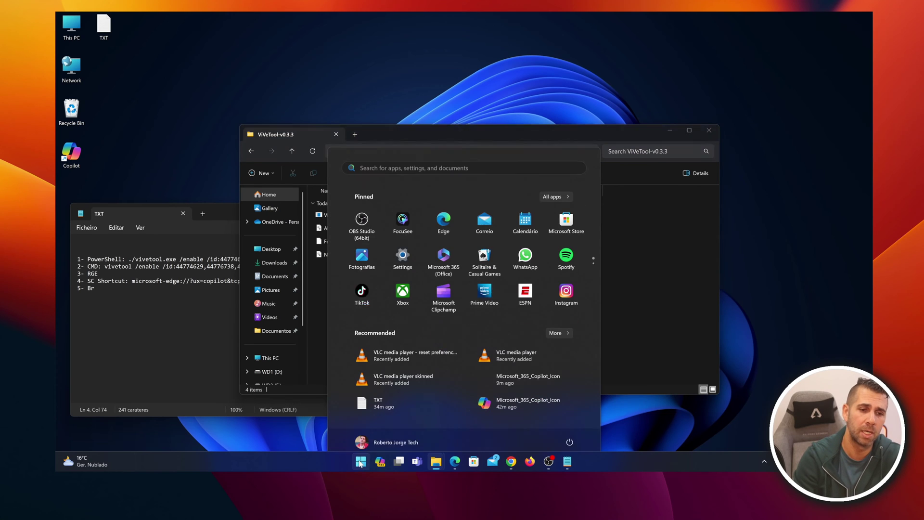
click(378, 158)
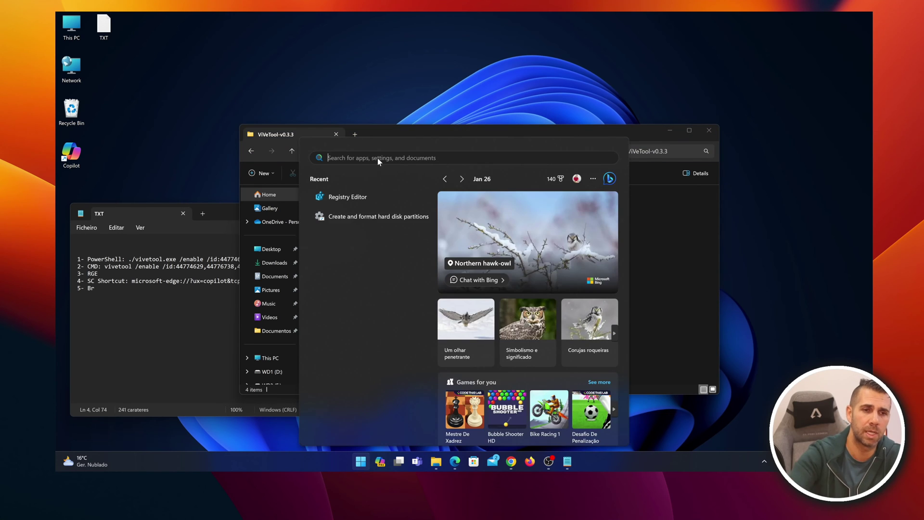
text(cmd)
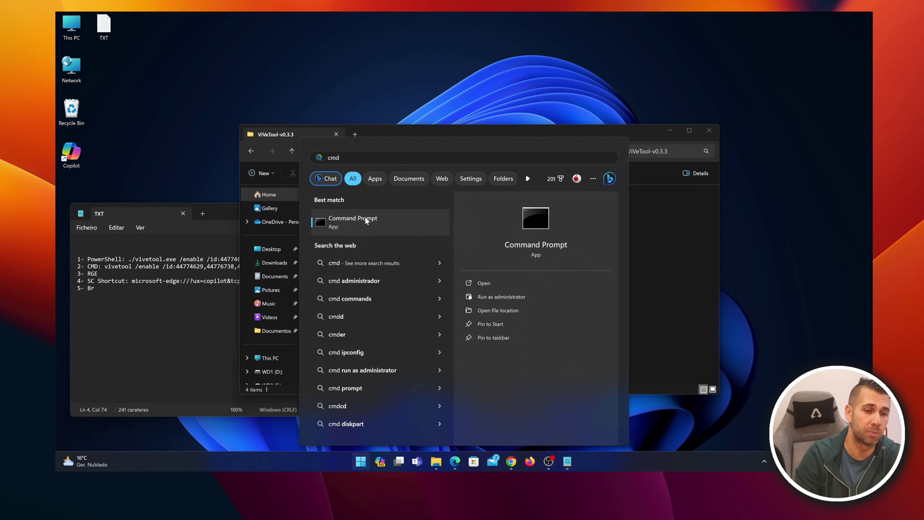
right_click(365, 217)
click(408, 233)
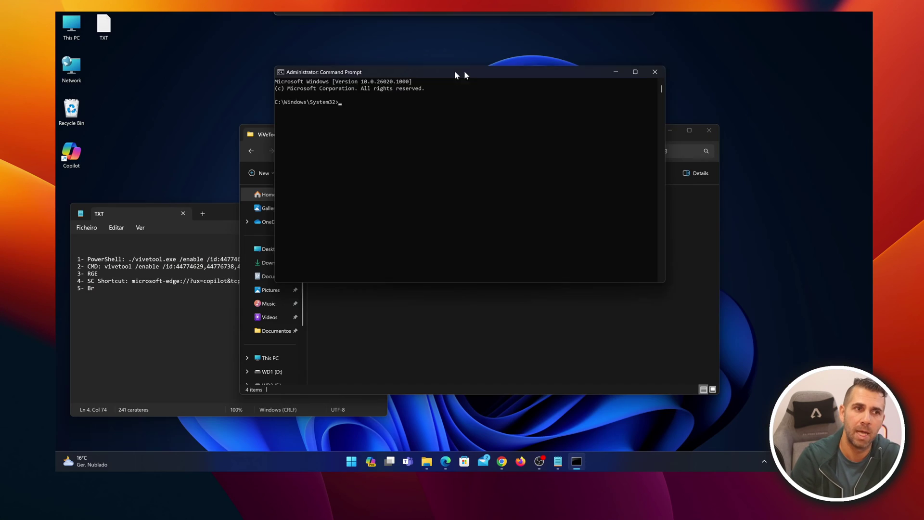
drag(454, 71, 475, 71)
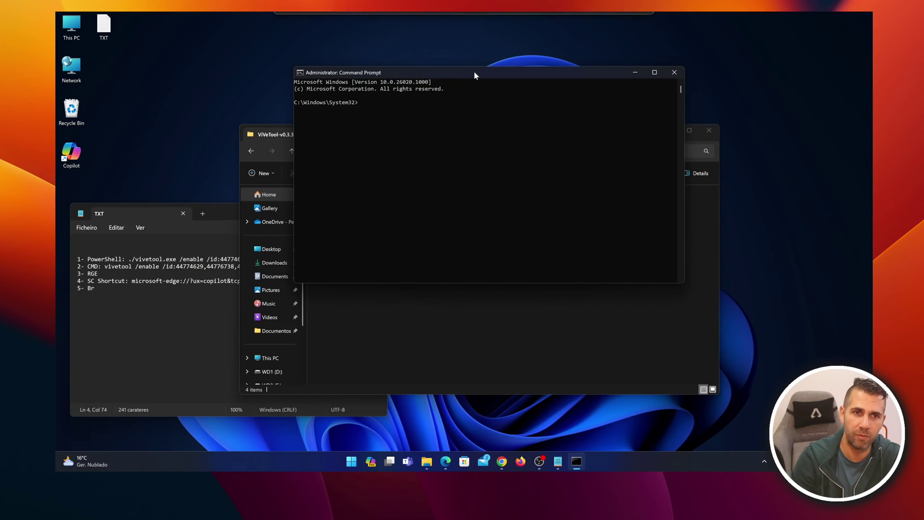
- Change the Command Prompt directory to the copied Downloads\ViVeTool-v0.3.3 path with cd
text(cd)
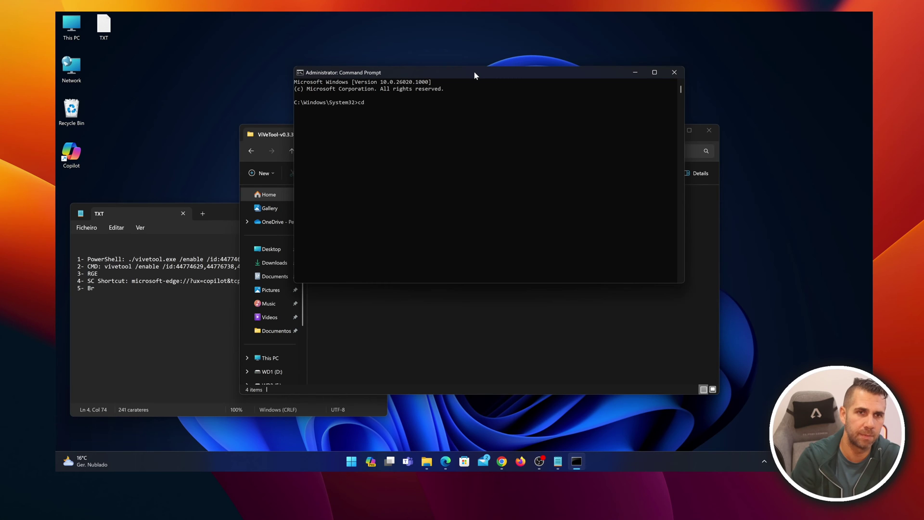
text(C:\Users\rober\Downloads\ViVeTool-v0.3.3)
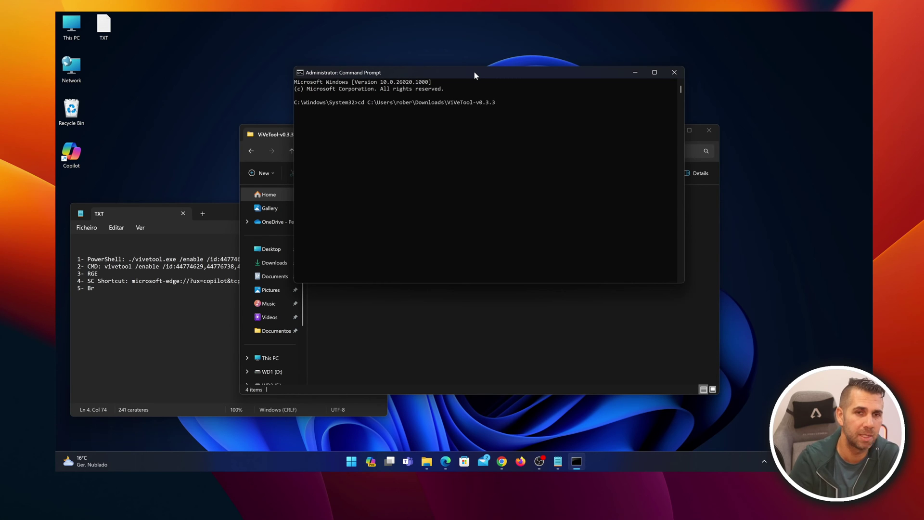
key(Return)
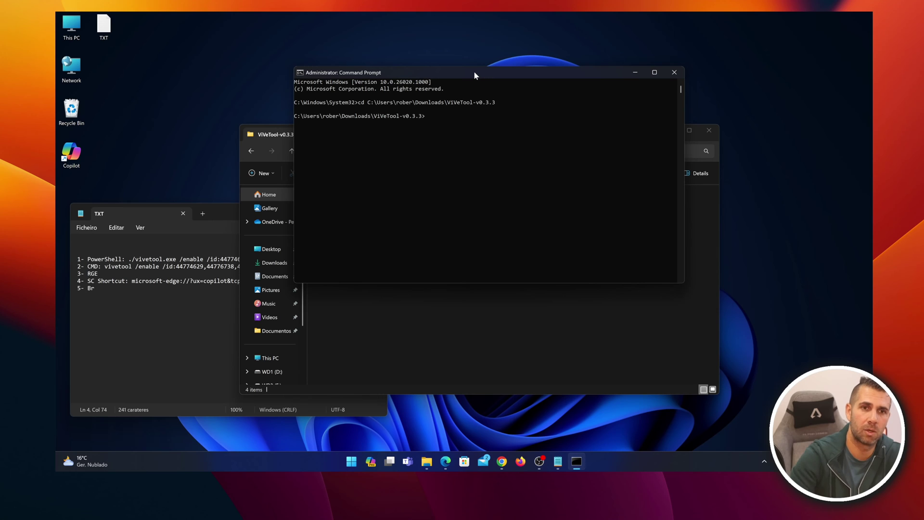
- Copy the vivetool command from the CMD line of the TXT notes and return to Command Prompt
click(159, 207)
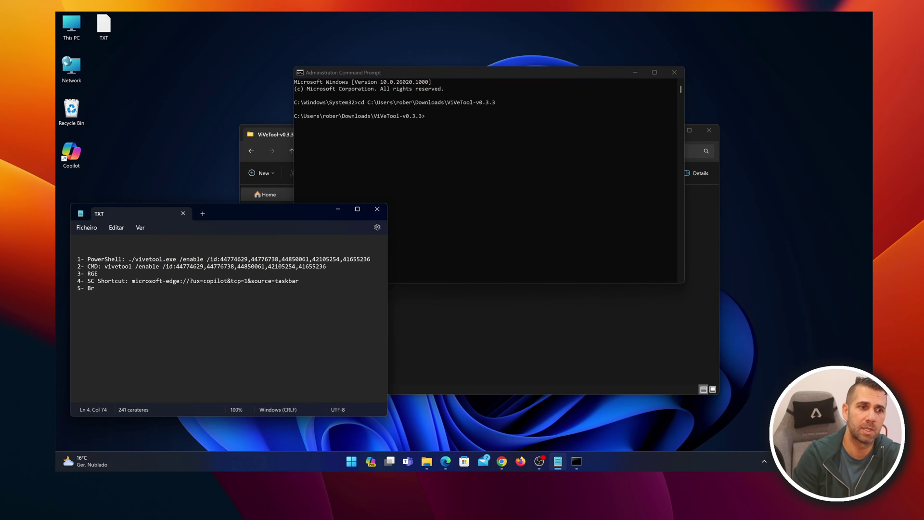
drag(327, 266, 110, 270)
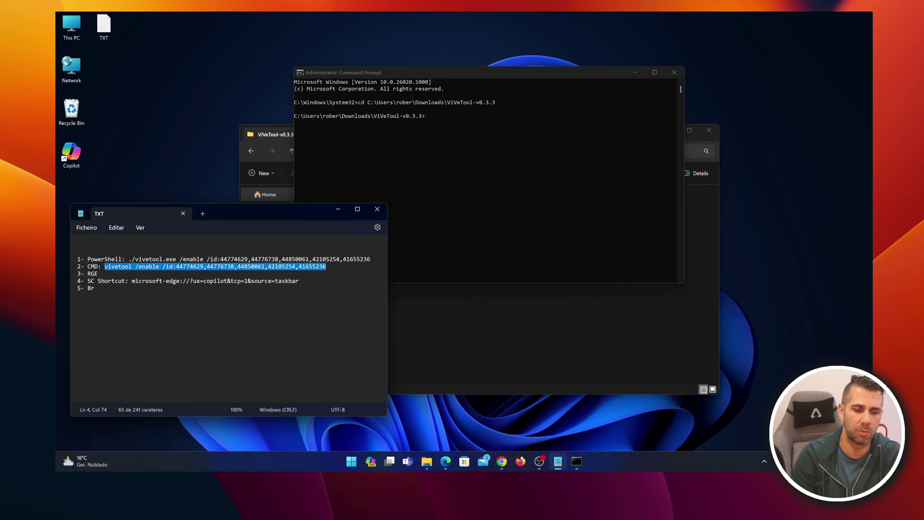
click(404, 73)
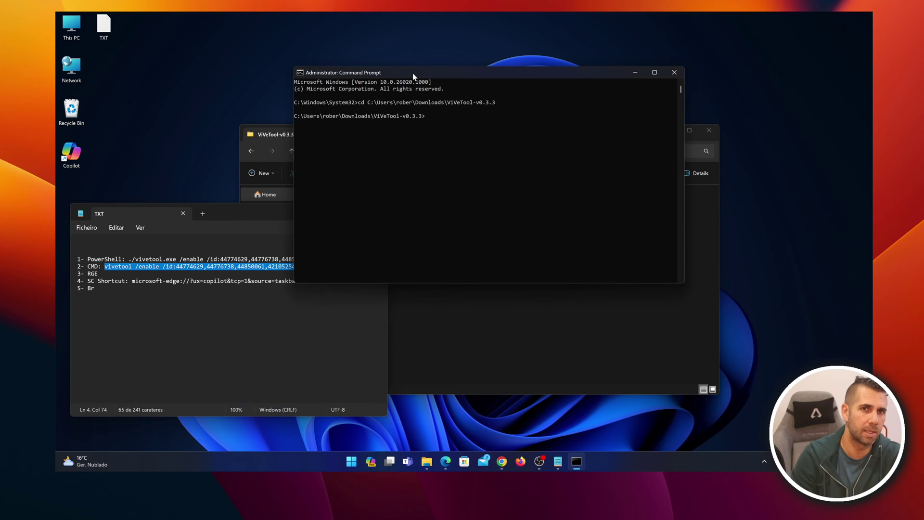
- Try to run the pasted Downloads\ViVeTool-v0.3.3 folder path as a command in Command Prompt
text(C:\Users\rober\Downloads\ViVeTool-v0.3.3)
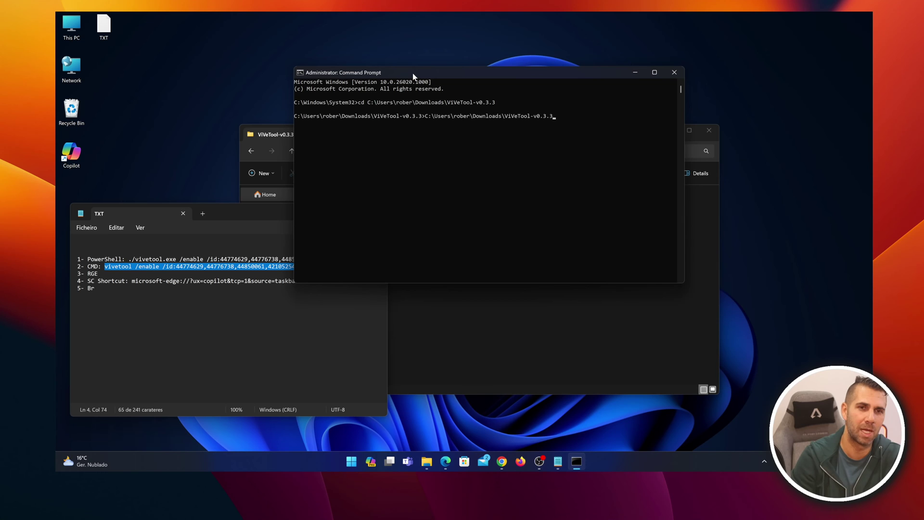
key(Return)
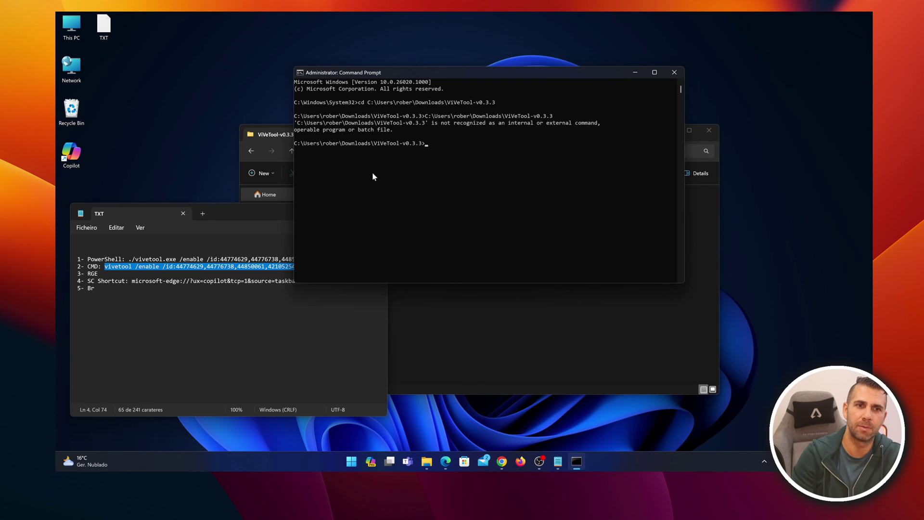
key(Up)
key(Return)
- Run vivetool /enable /id:44774629,44776738,44850061,42105254,41655236 in Command Prompt, and close Command Prompt and the ViVeTool folder window
right_click(453, 206)
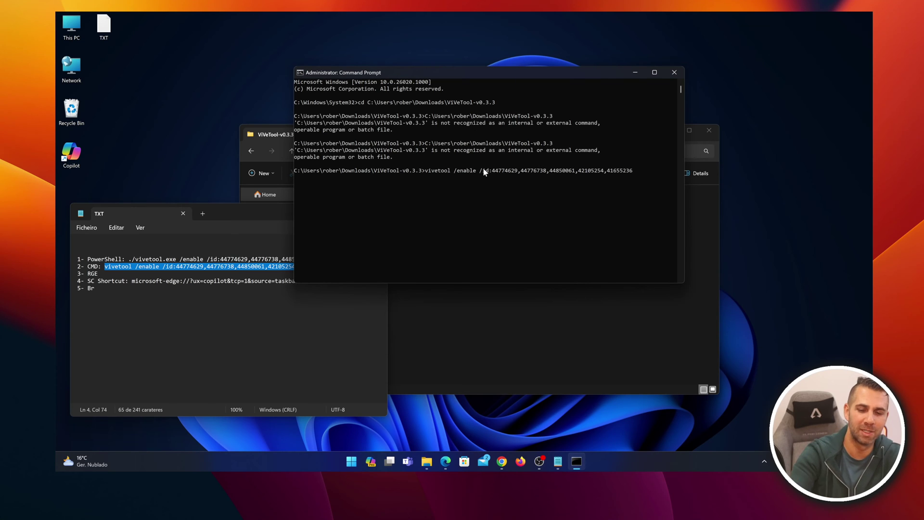
key(Return)
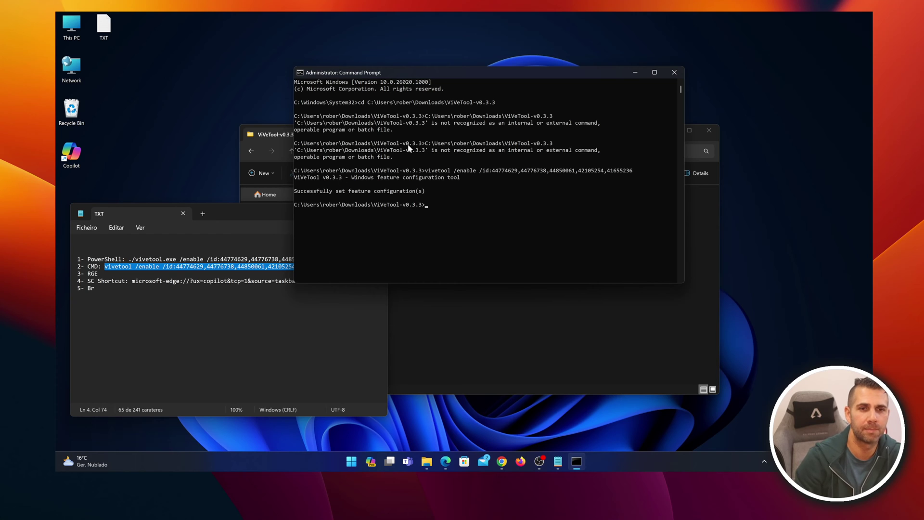
click(674, 73)
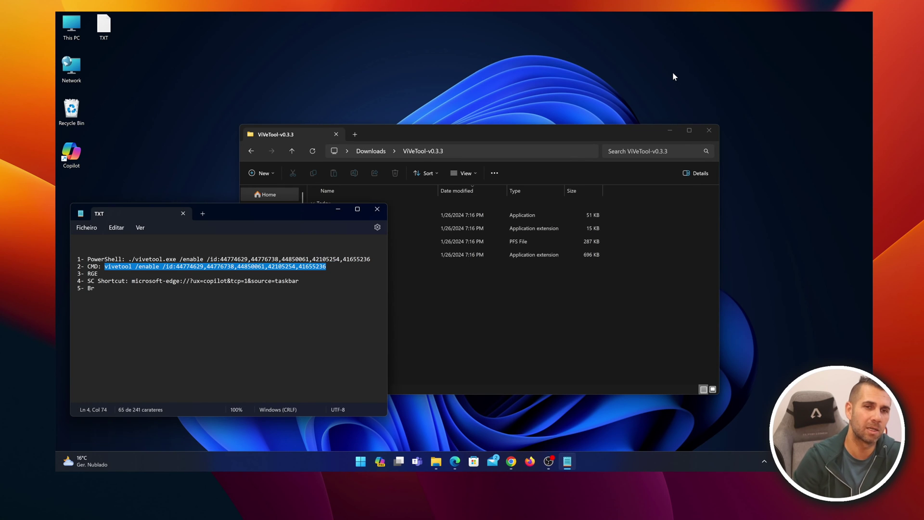
click(715, 130)
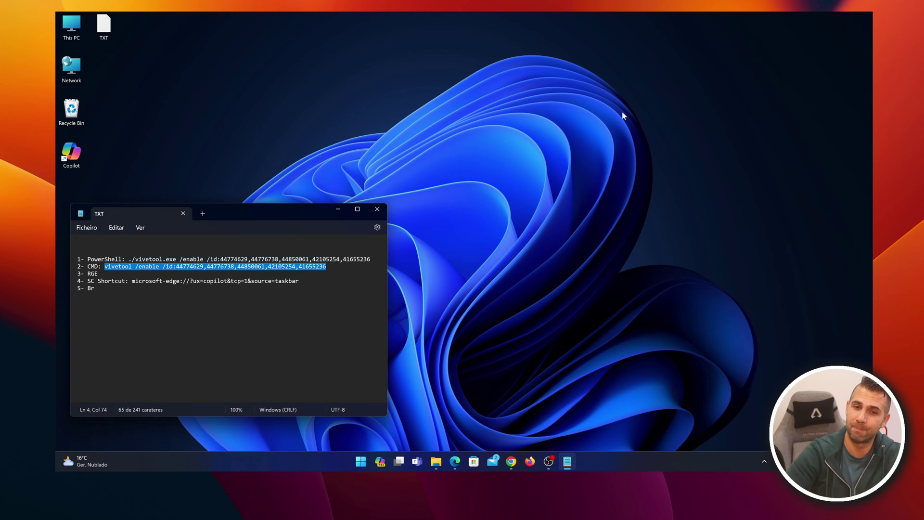
- Open the taskbar settings to check the Copilot (preview) item, and close Settings
right_click(612, 469)
click(644, 444)
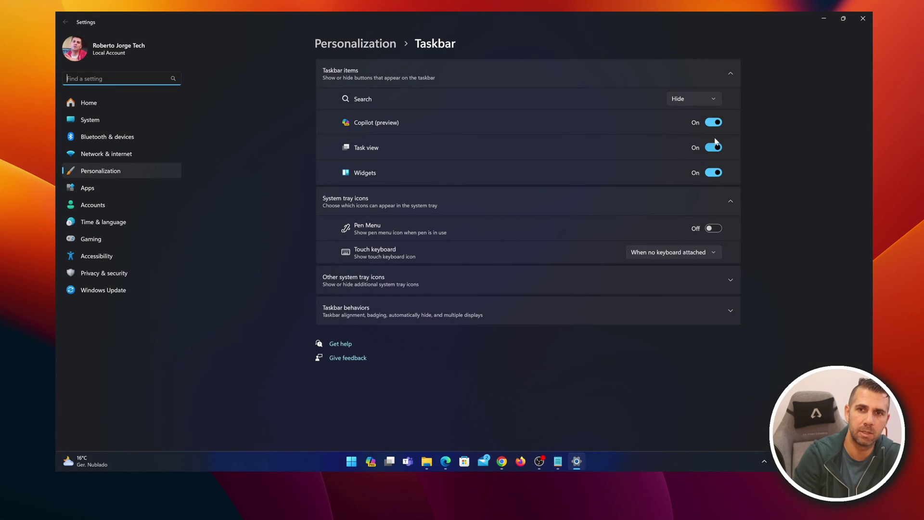
click(862, 18)
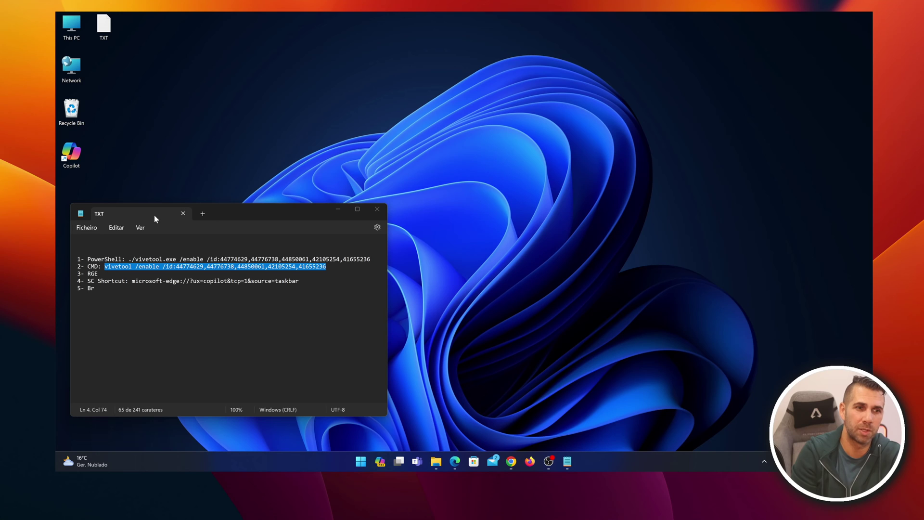
- Mark the RGE line in the TXT notes, search for reg and start Registry Editor as administrator
click(98, 273)
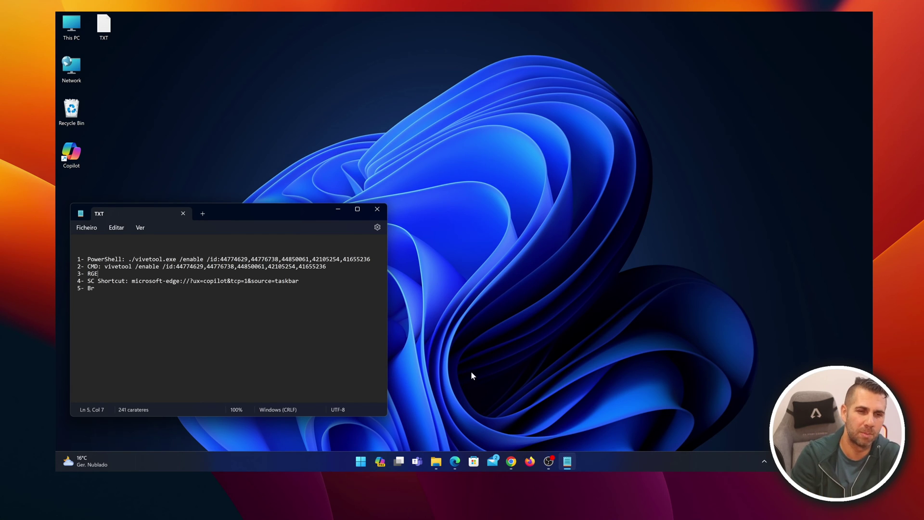
click(360, 461)
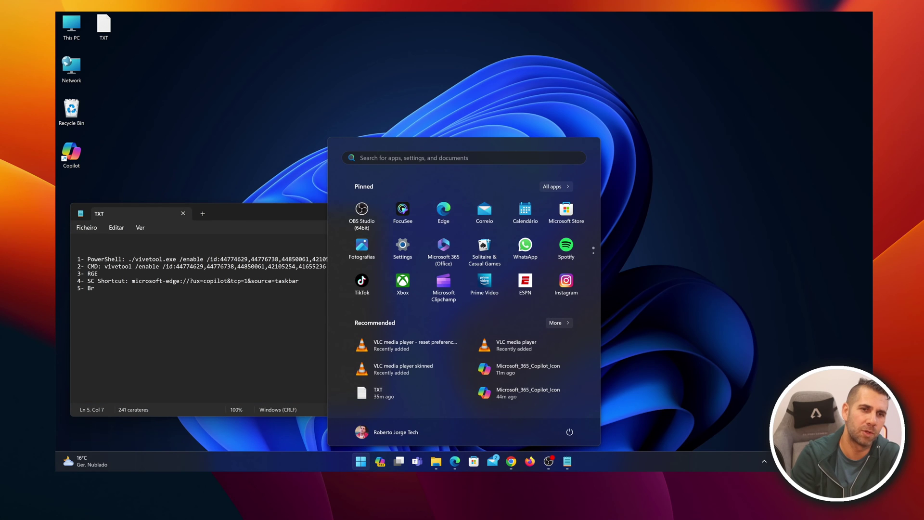
click(432, 159)
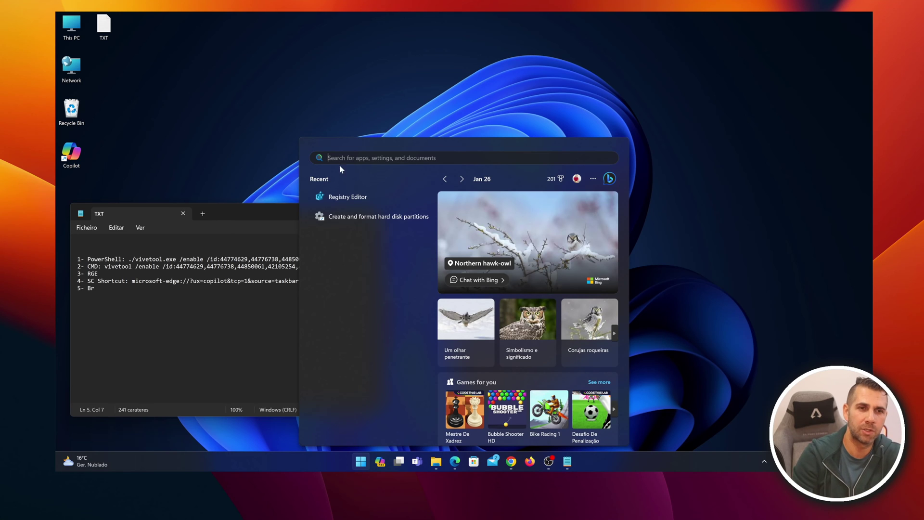
text(reg)
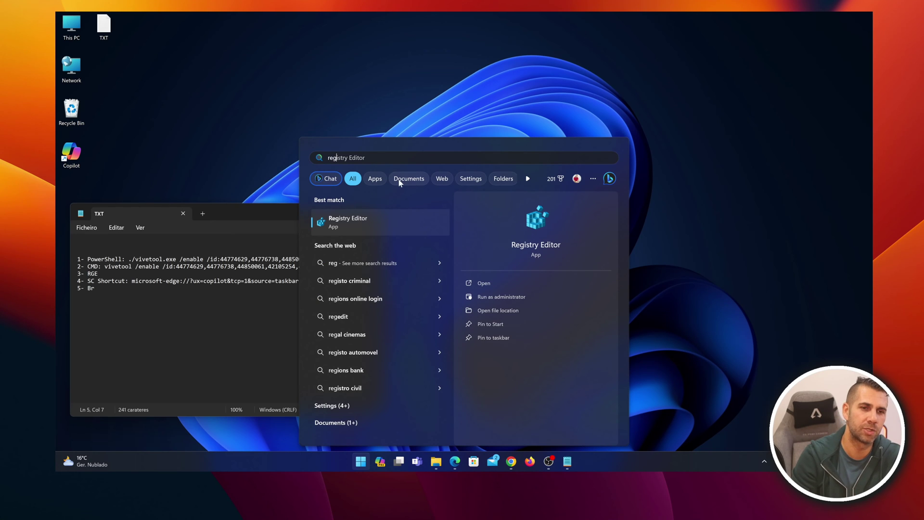
right_click(365, 221)
click(402, 232)
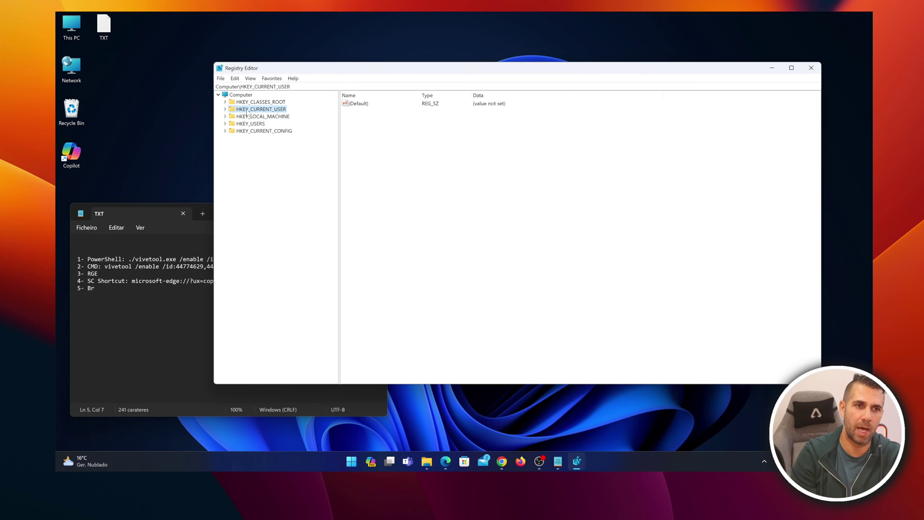
- Expand the registry tree down to HKEY_CURRENT_USER\Software\Microsoft\Windows
click(224, 109)
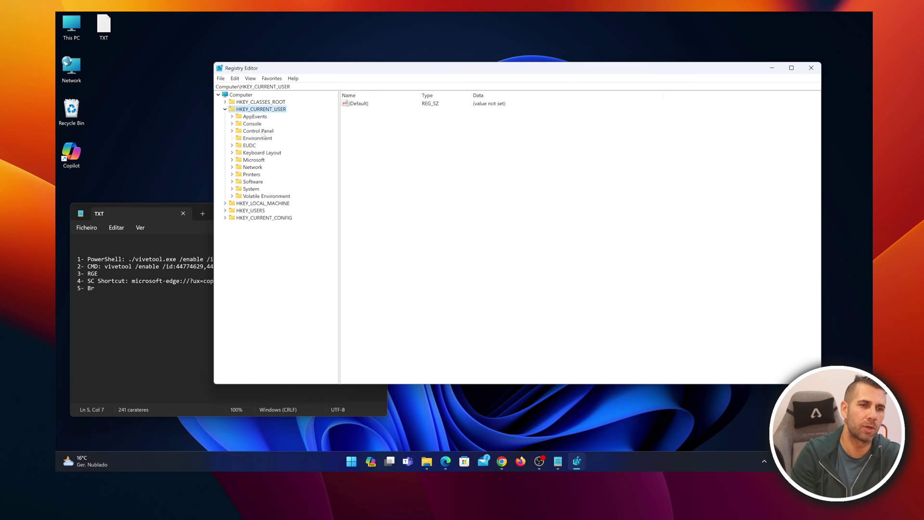
click(232, 182)
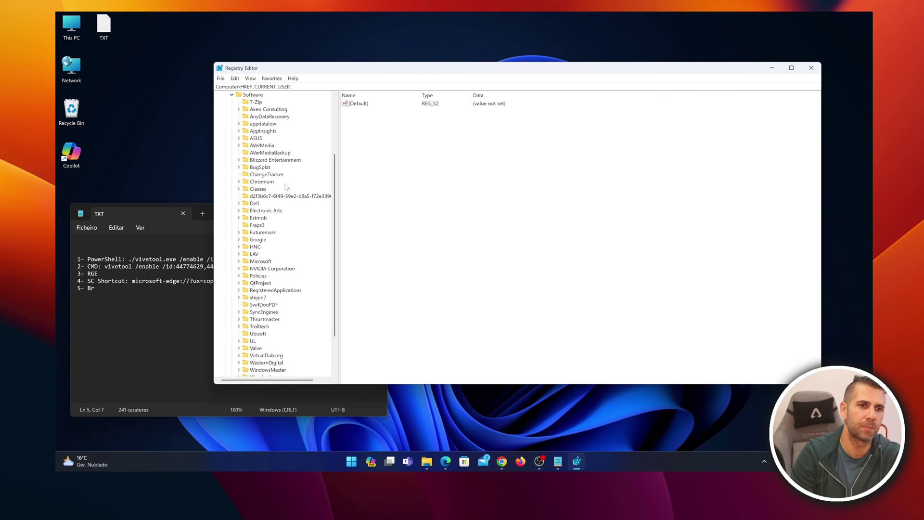
scroll(278, 219, down, 5)
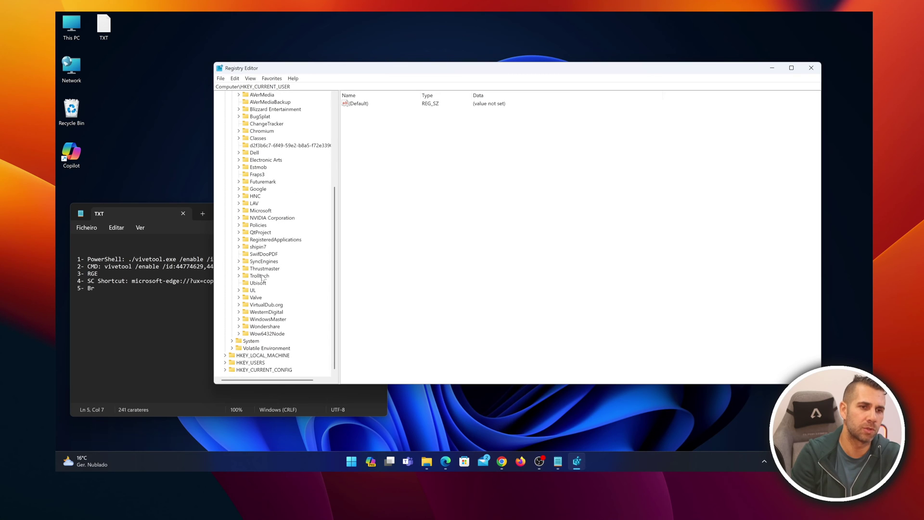
click(239, 210)
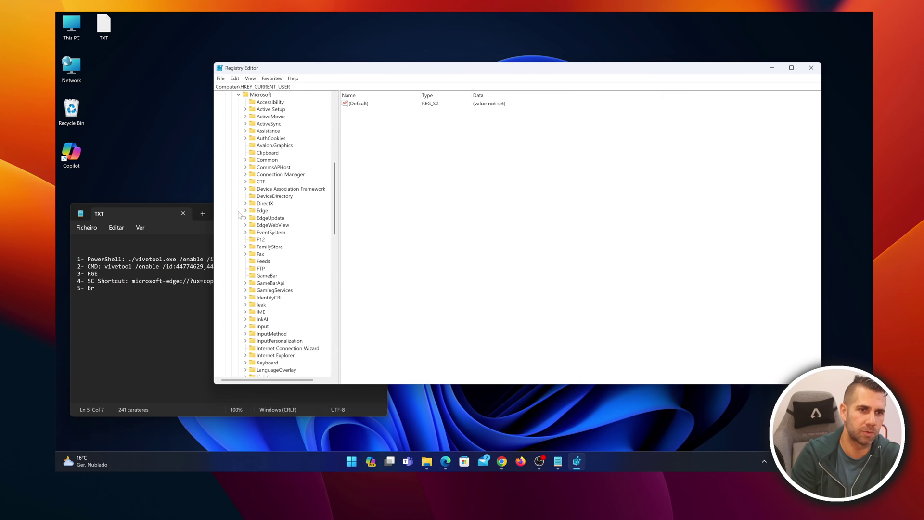
scroll(290, 228, down, 5)
scroll(289, 228, down, 15)
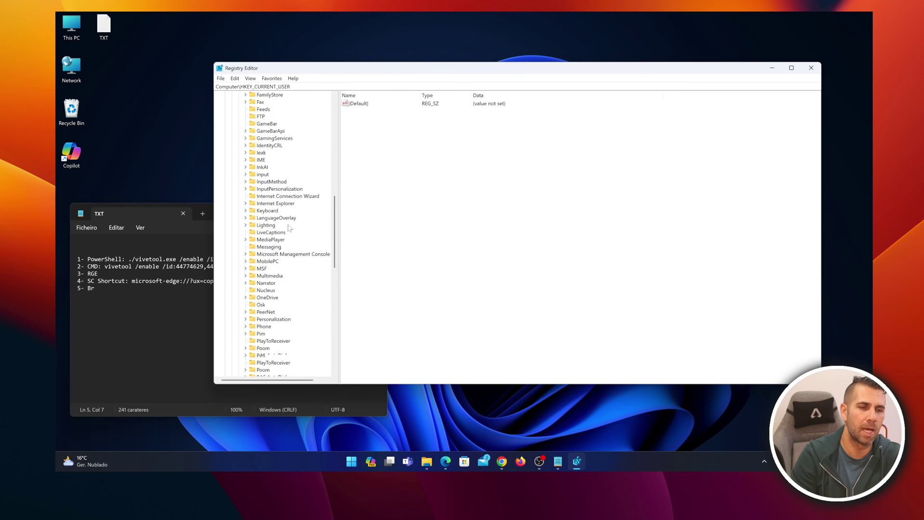
scroll(289, 228, down, 2)
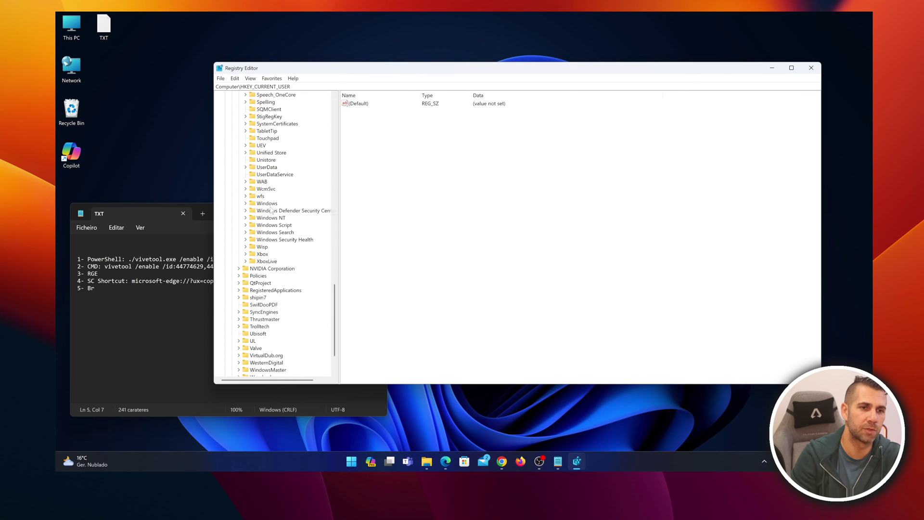
click(246, 203)
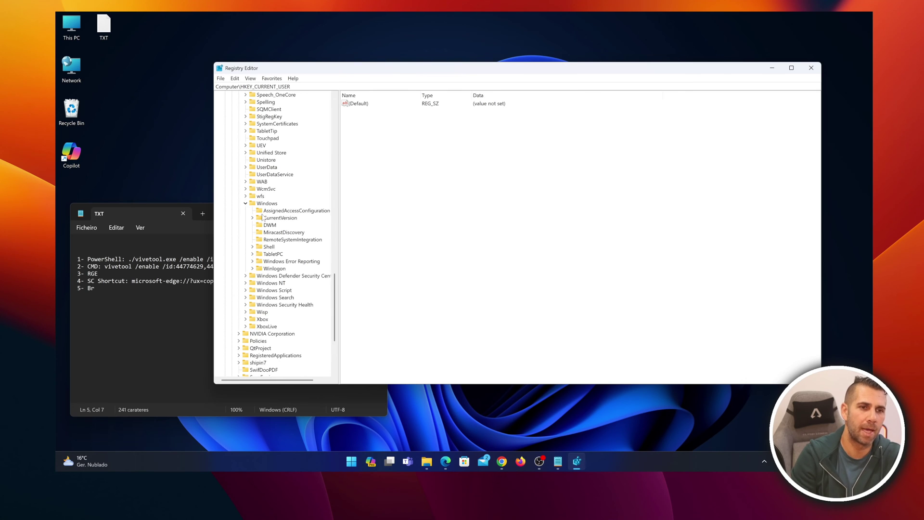
- Expand the Shell key under Windows and open its Copilot subkey to inspect the values
click(269, 247)
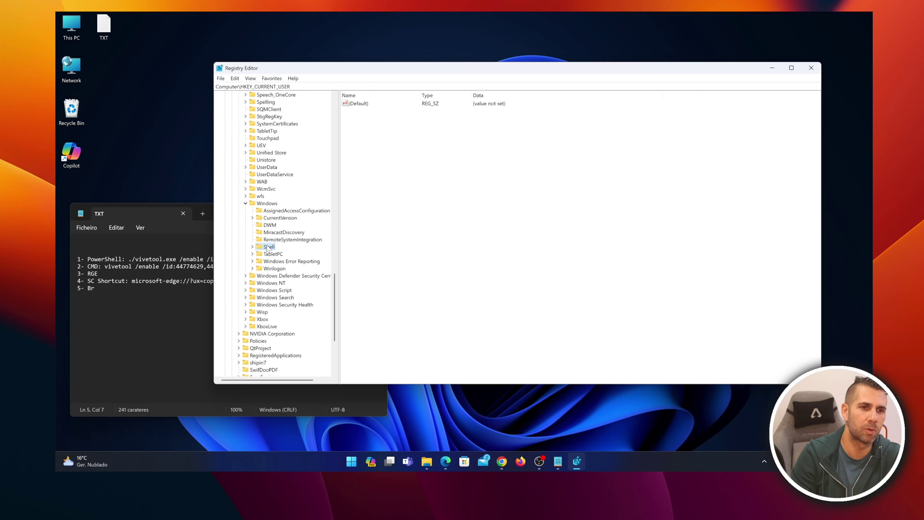
click(270, 220)
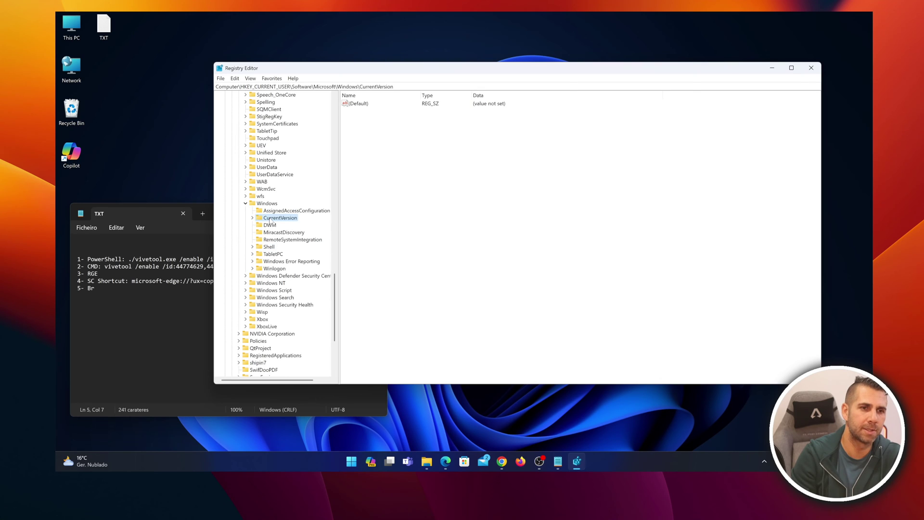
click(270, 247)
click(252, 247)
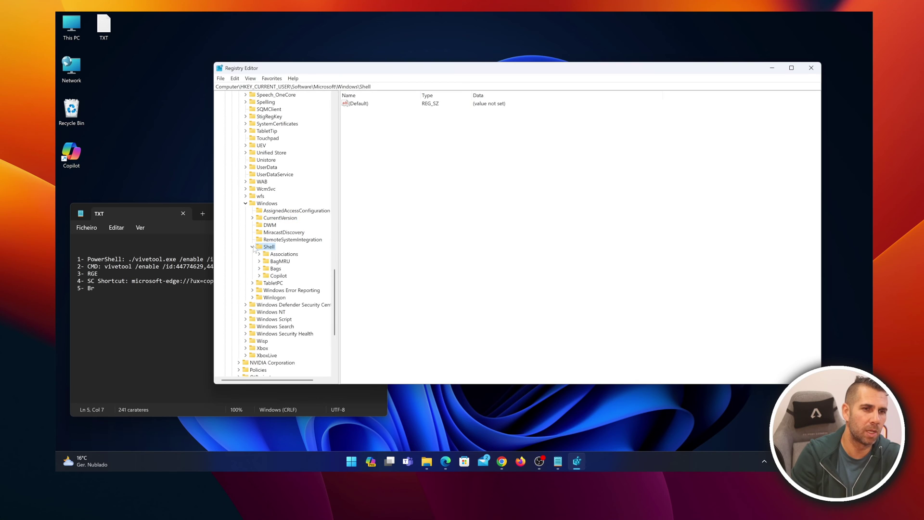
click(278, 276)
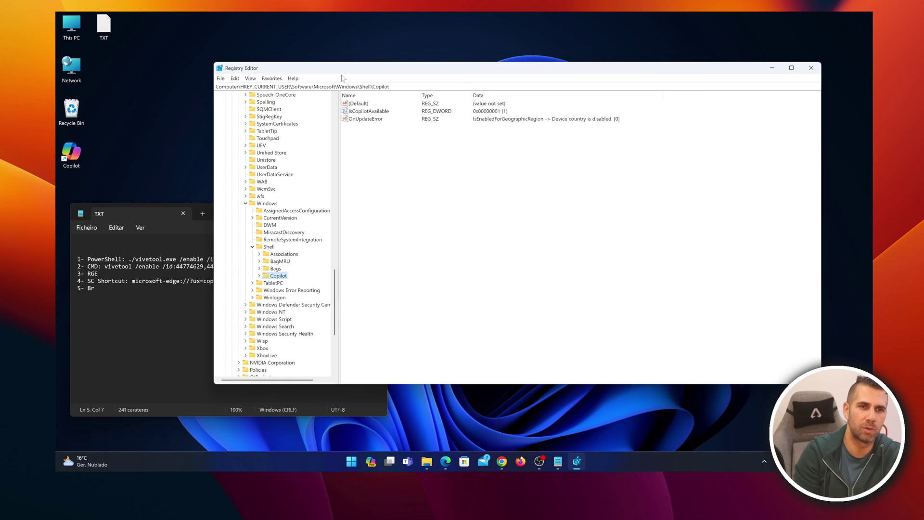
click(358, 104)
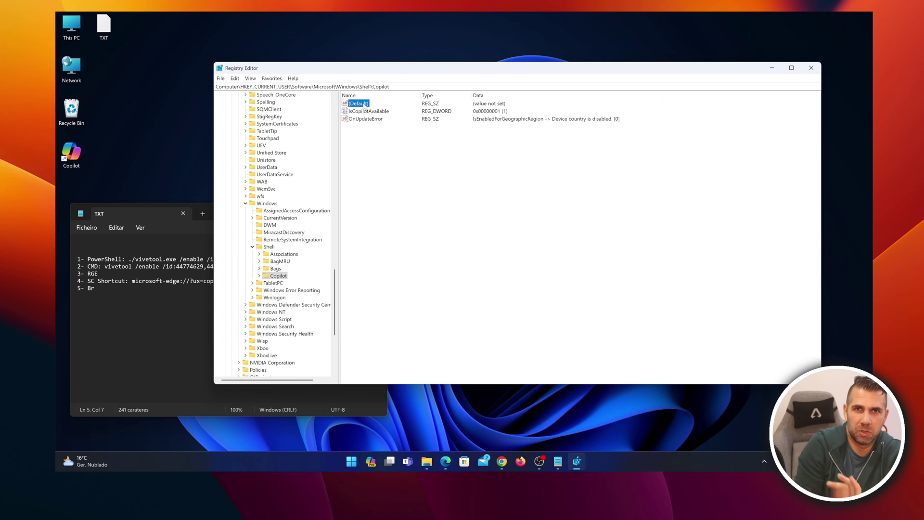
- Open the BingChat key under Copilot and set the value data of IsUserEligible to 1
click(260, 276)
click(285, 283)
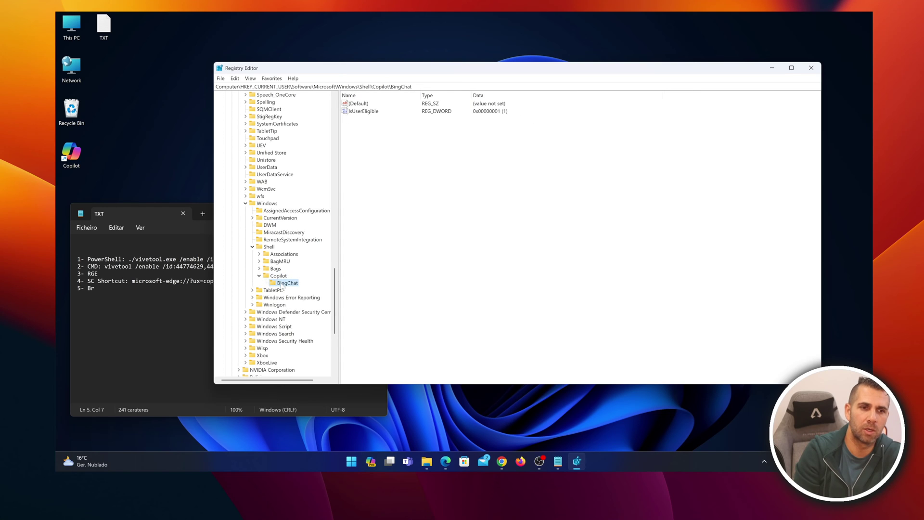
click(361, 104)
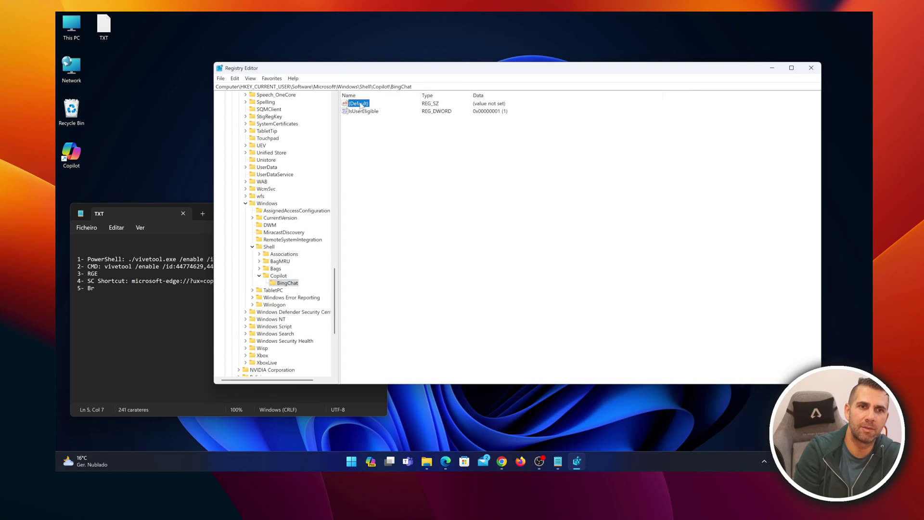
click(358, 112)
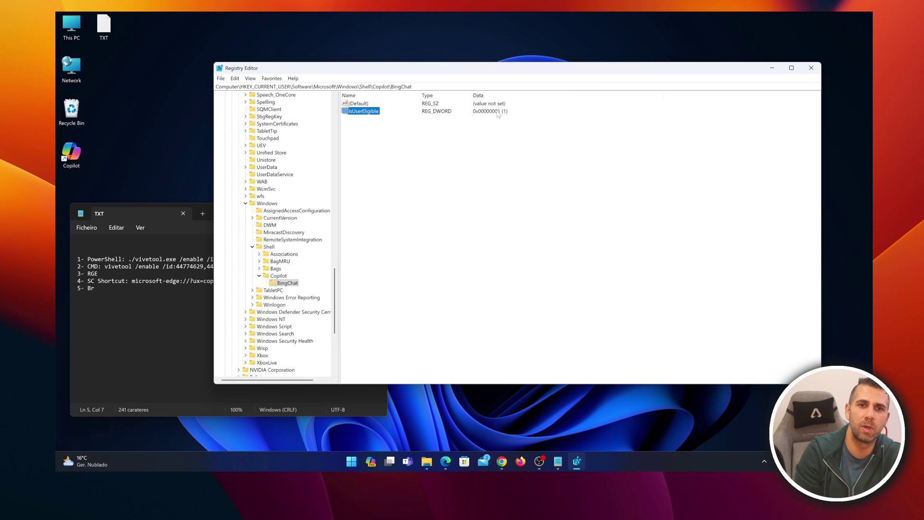
right_click(371, 112)
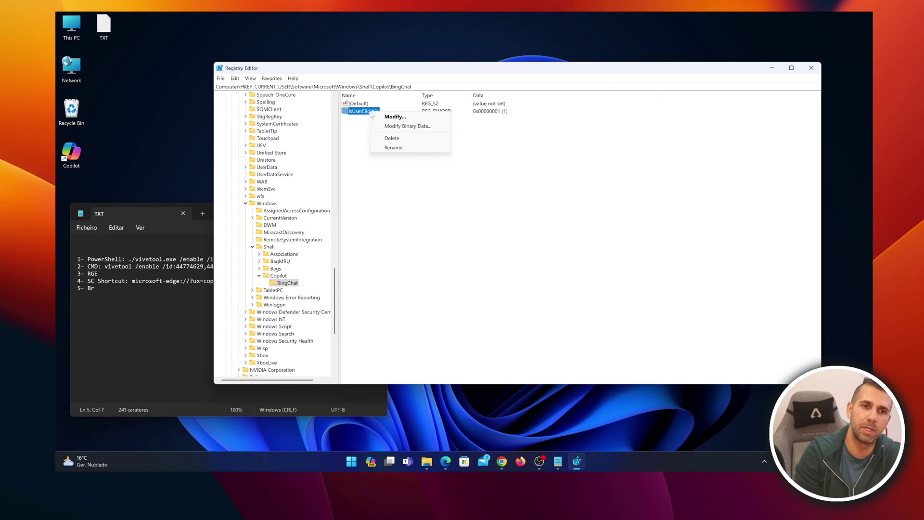
click(395, 116)
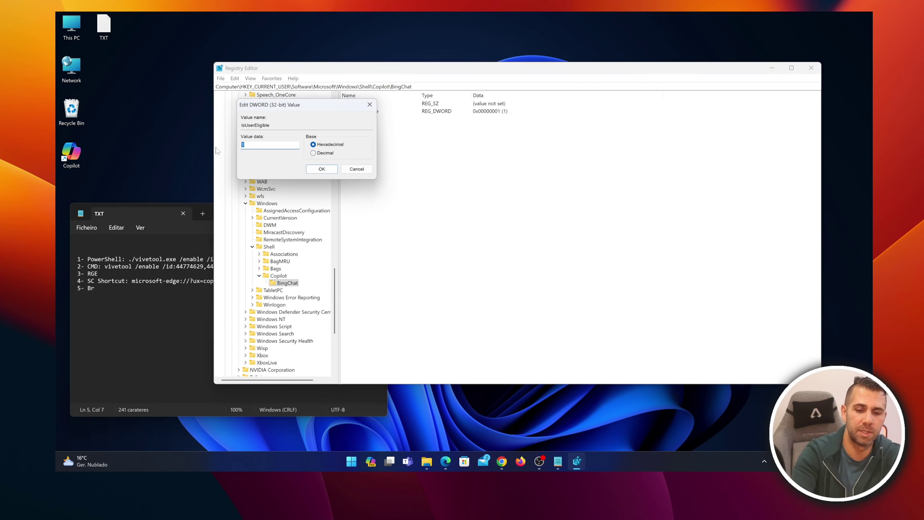
text(0)
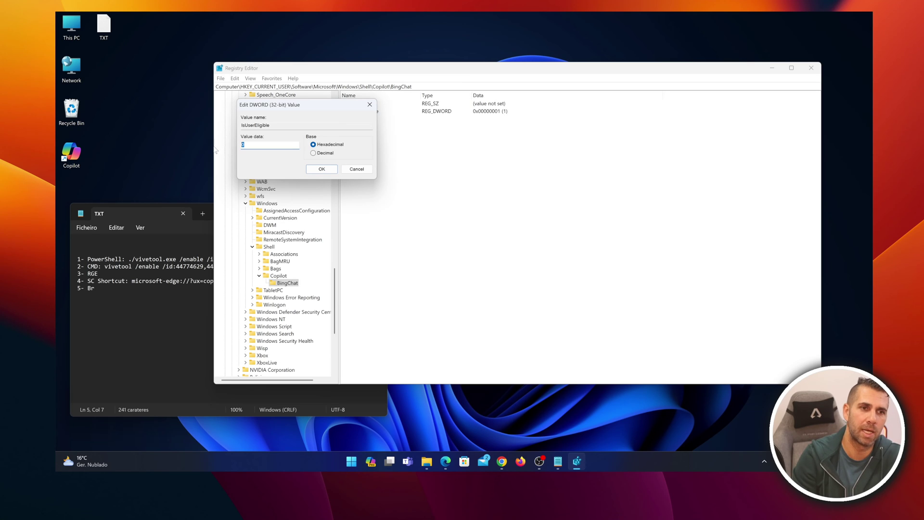
click(318, 169)
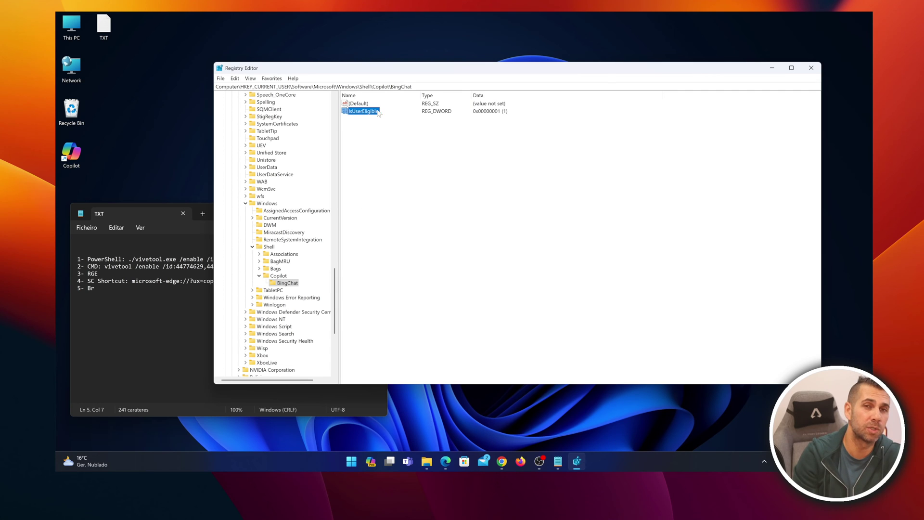
- Create a DWORD (32-bit) value named IsUserEligible2 in the BingChat key and set its value data to 1
click(384, 147)
right_click(375, 154)
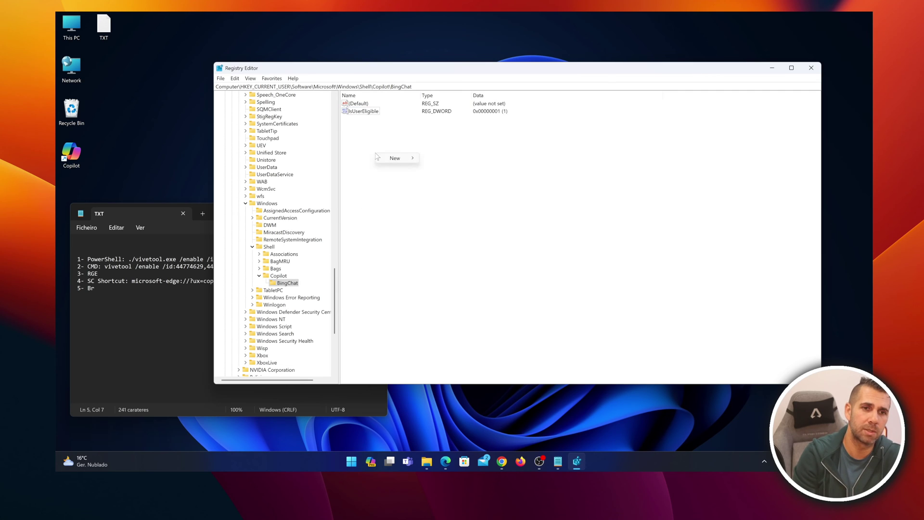
mouse_move(394, 159)
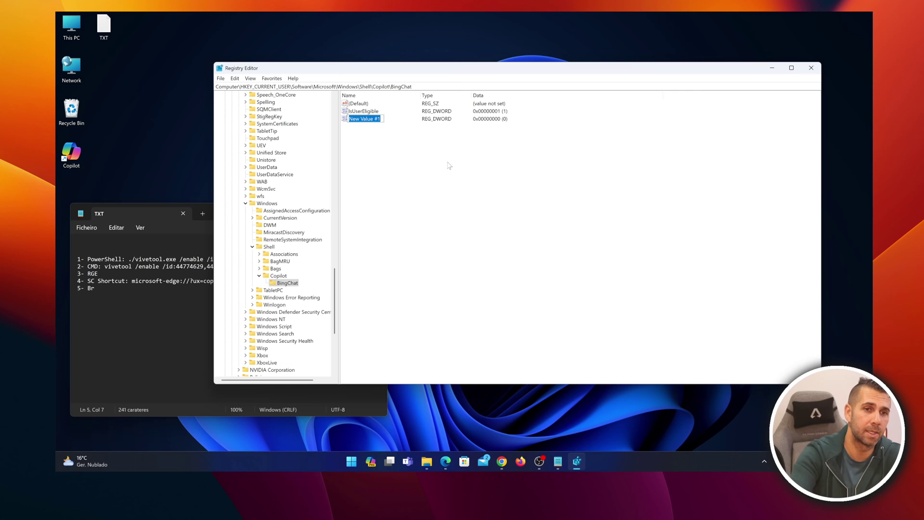
text(IsUserEligible)
text(2)
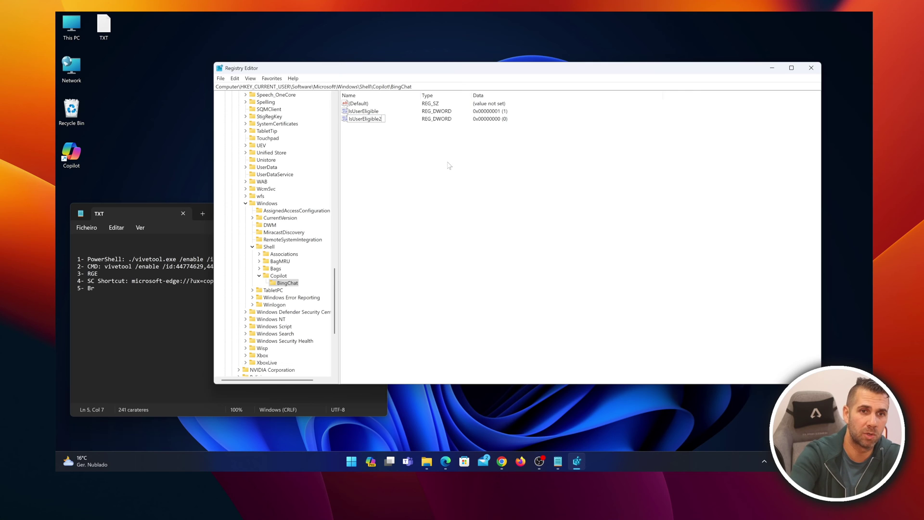
key(Return)
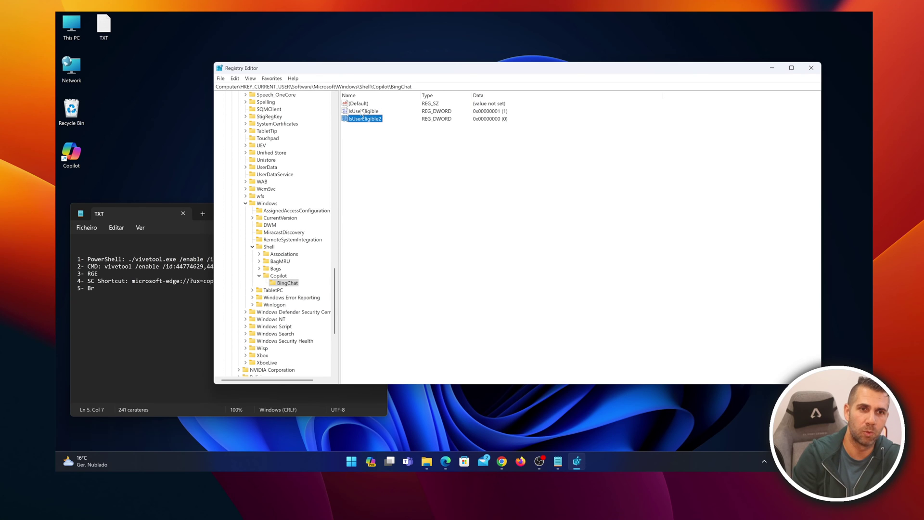
right_click(378, 120)
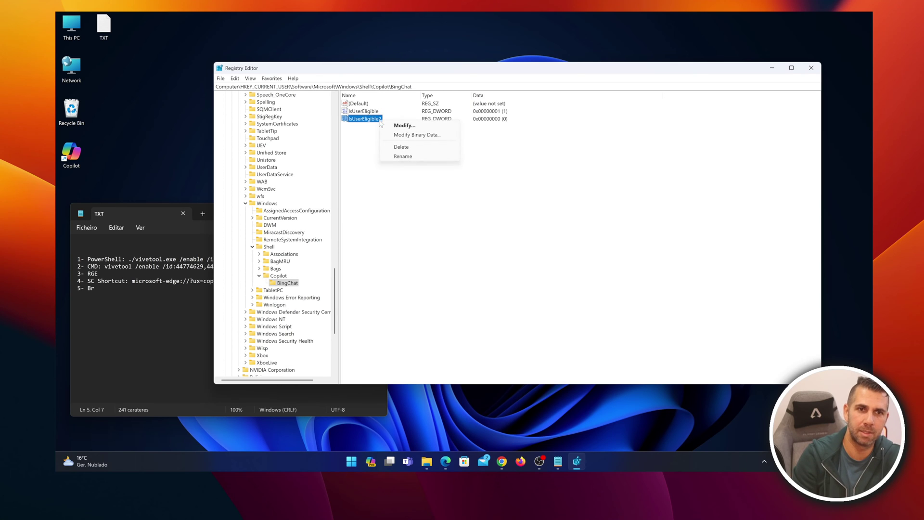
click(408, 126)
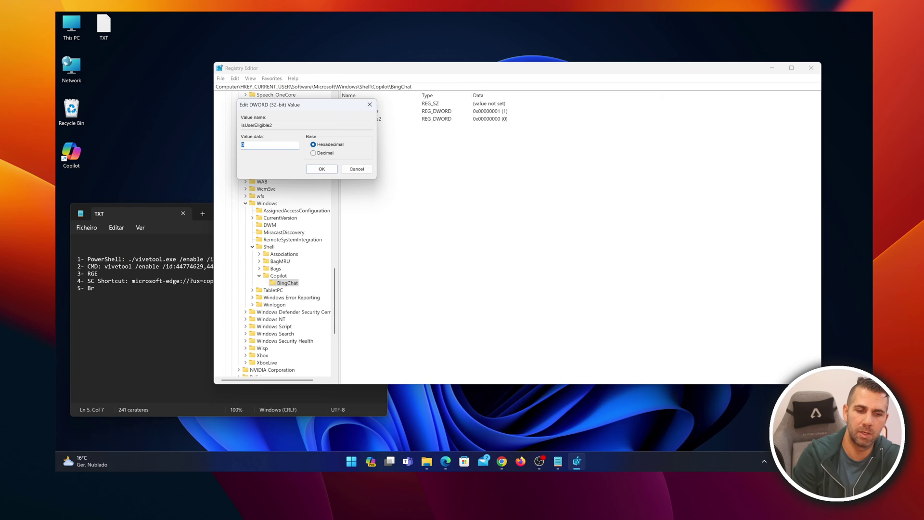
click(334, 169)
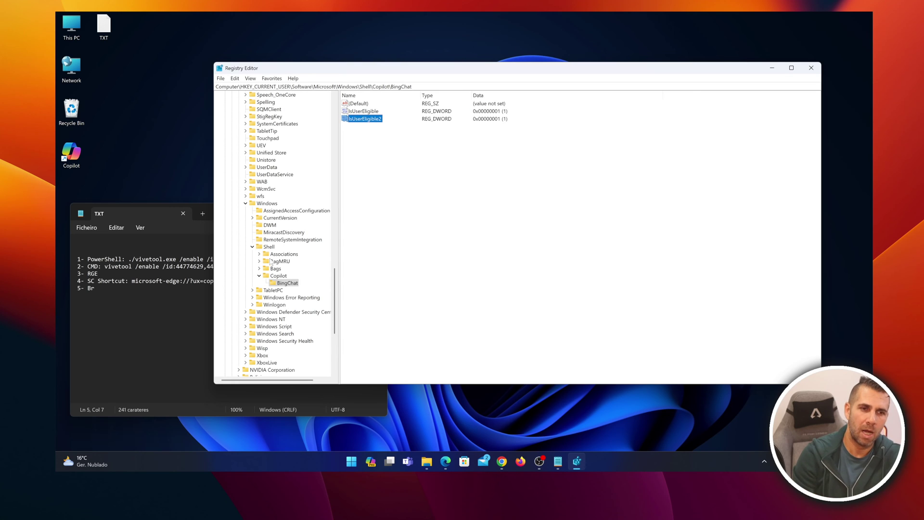
- Delete the IsUserEligible2 value from the BingChat key
right_click(372, 120)
click(397, 145)
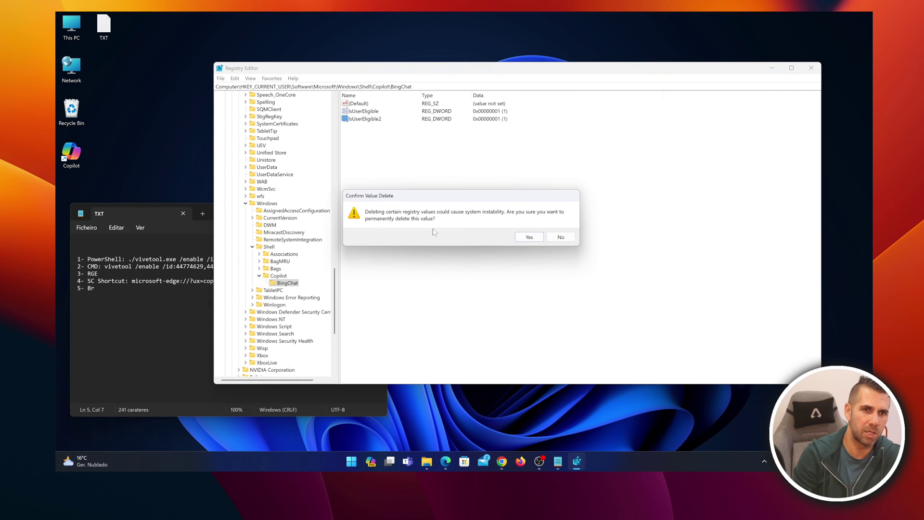
click(528, 238)
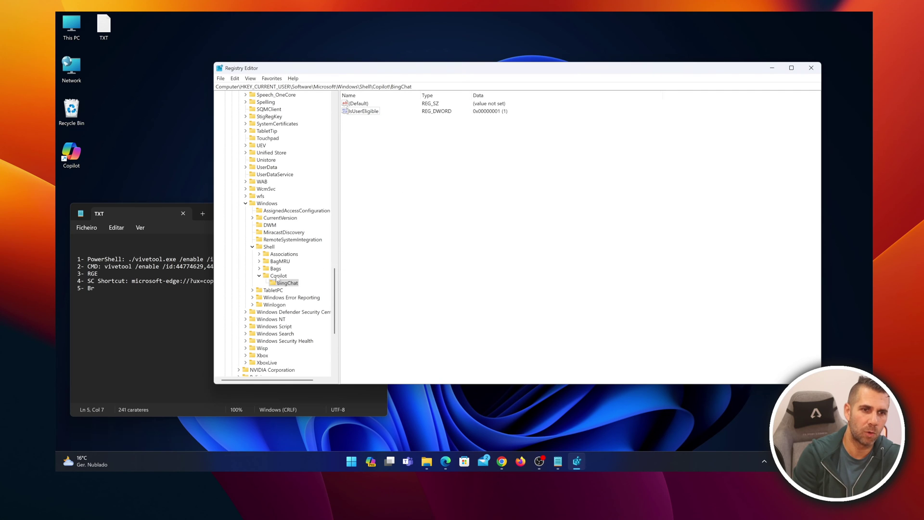
- Open the Copilot key again to examine IsCopilotAvailable and the types offered for a new value
click(278, 276)
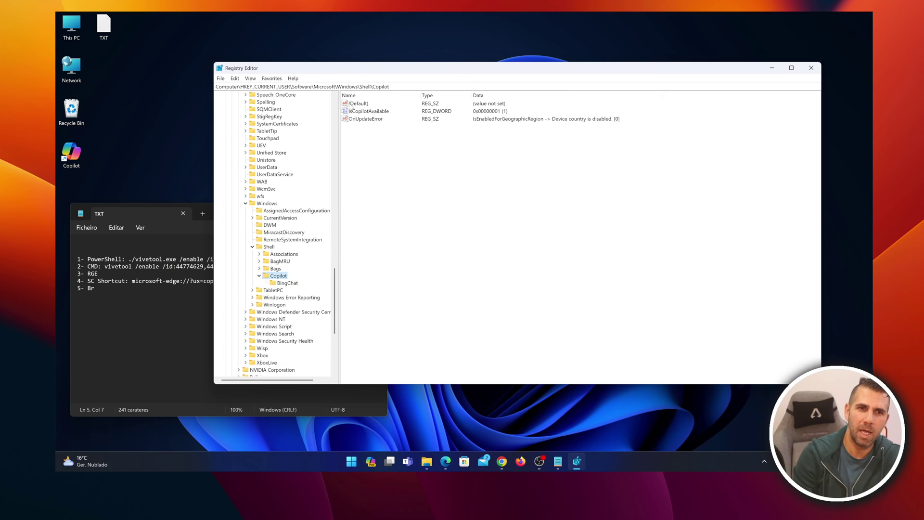
click(360, 104)
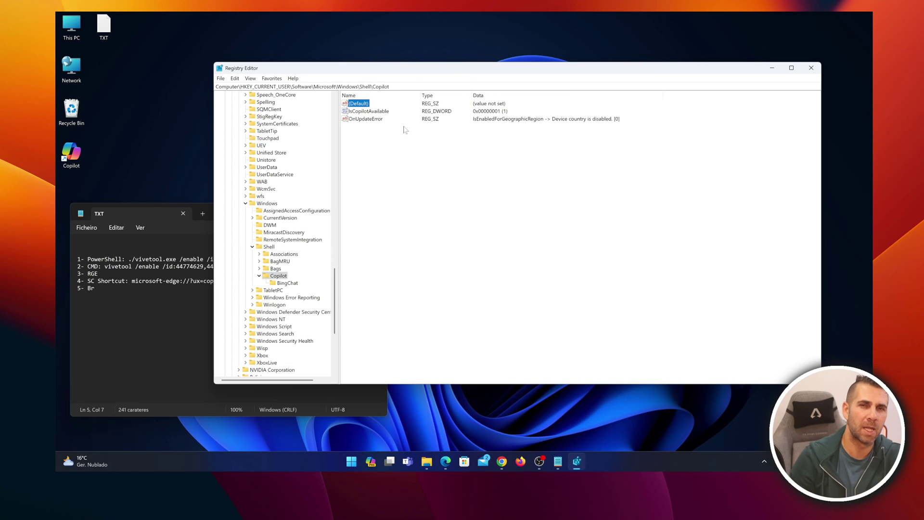
click(378, 112)
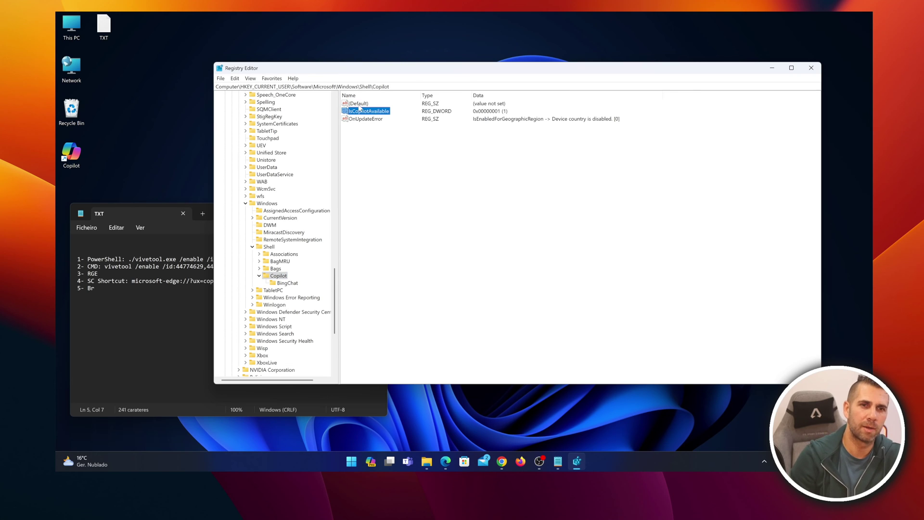
right_click(376, 148)
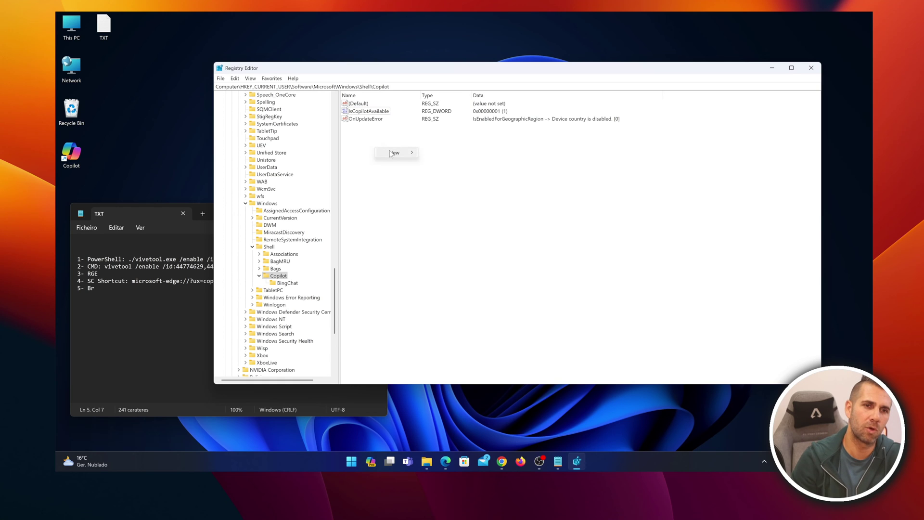
mouse_move(394, 153)
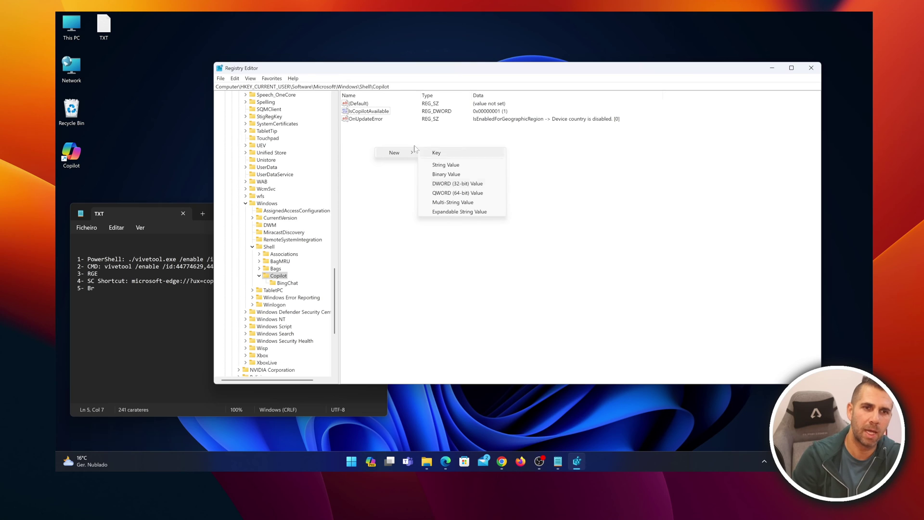
click(382, 111)
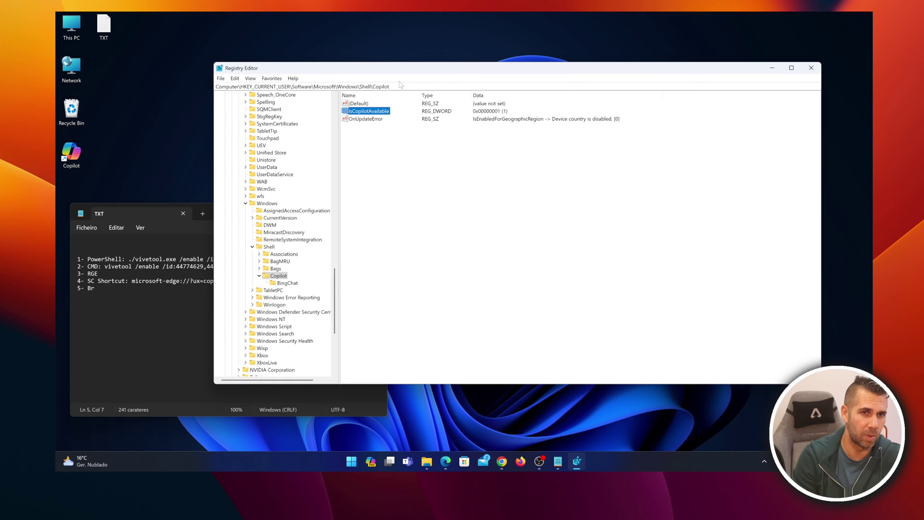
- Open the Explorer\Advanced key under HKEY_CURRENT_USER\Software\Microsoft\Windows\CurrentVersion and locate the ShowCopilotButton value
click(270, 219)
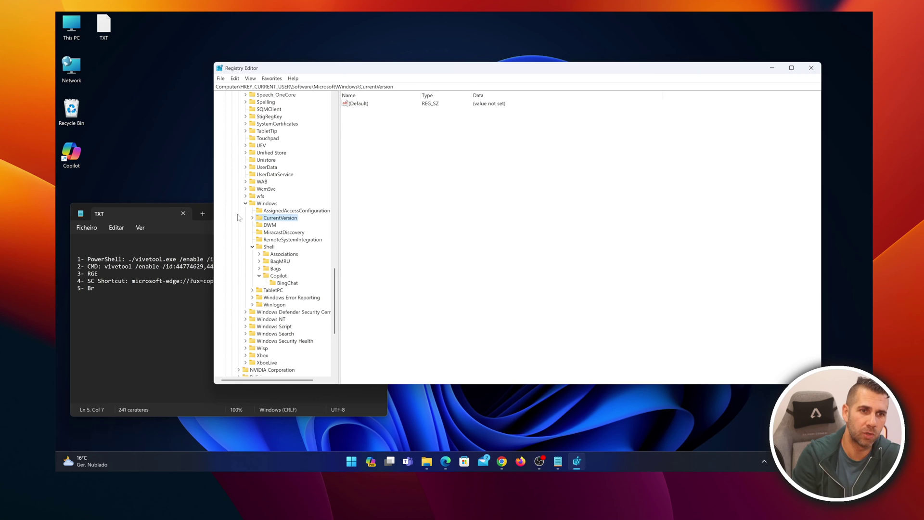
click(252, 218)
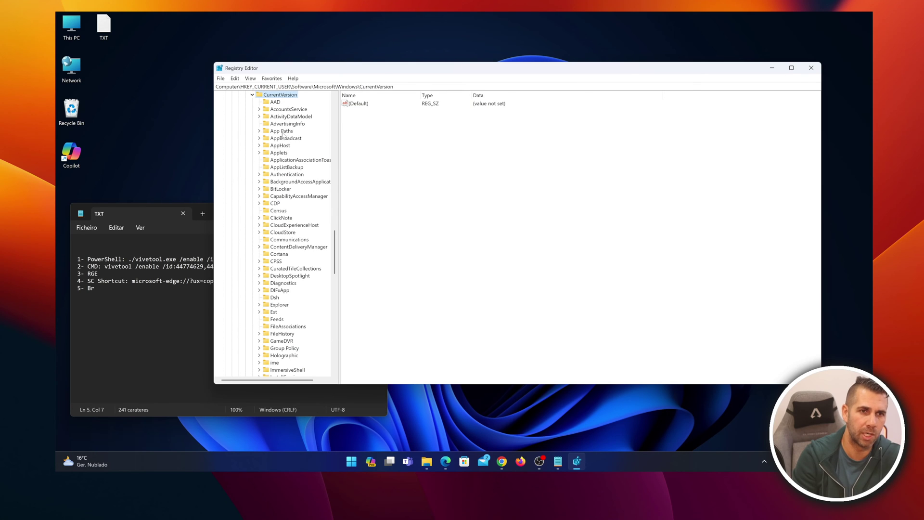
scroll(289, 173, down, 2)
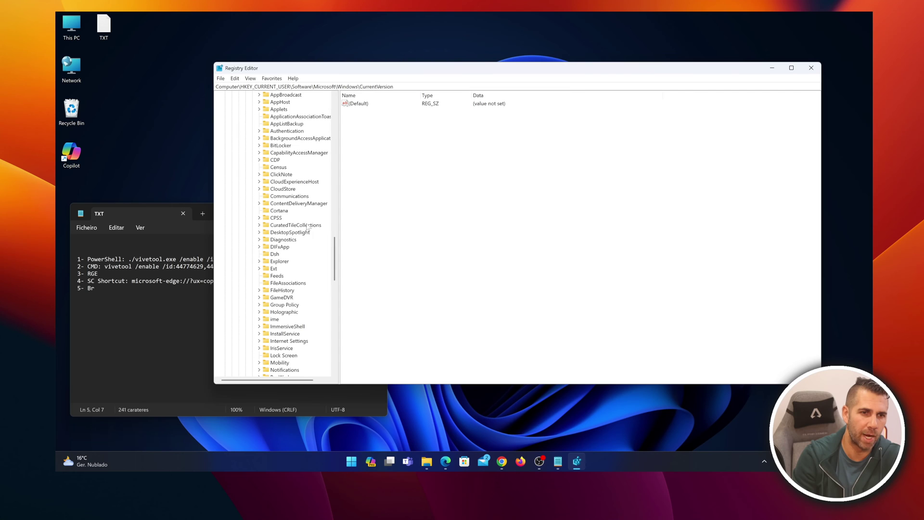
scroll(310, 227, down, 1)
click(280, 239)
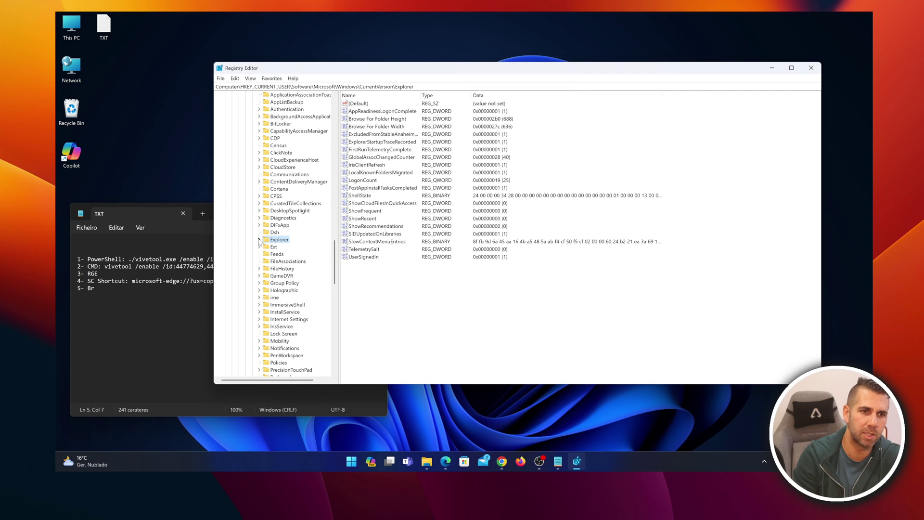
click(259, 239)
click(288, 109)
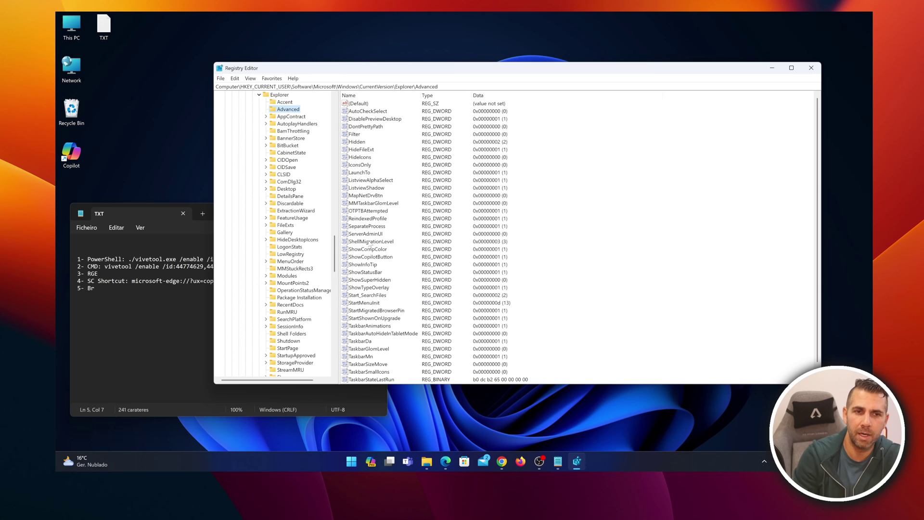
click(352, 257)
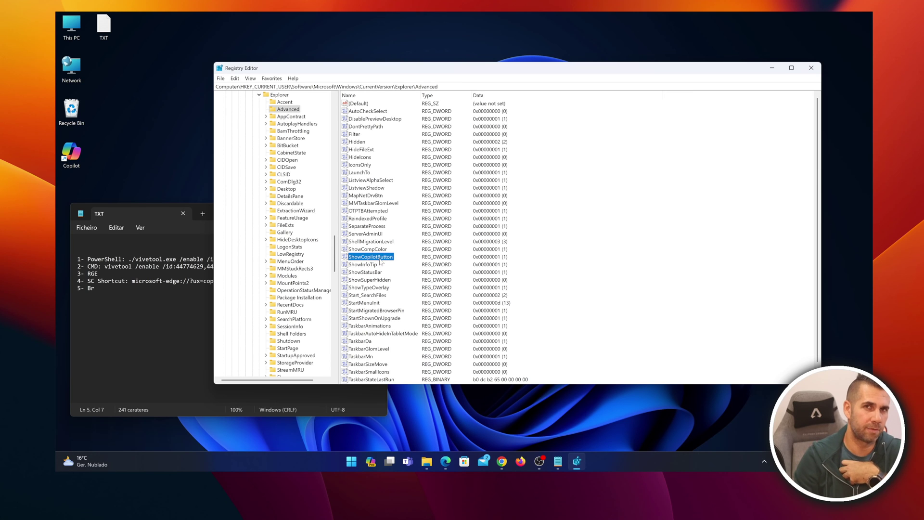
- Create a DWORD (32-bit) value named ShowCopilotButton1 in the Advanced key and set its value data to 1
scroll(561, 243, down, 1)
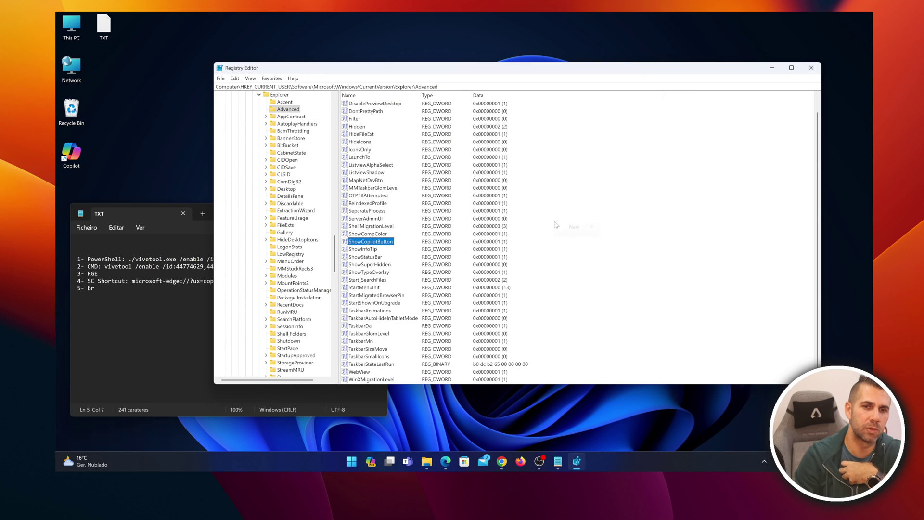
right_click(555, 222)
mouse_move(578, 230)
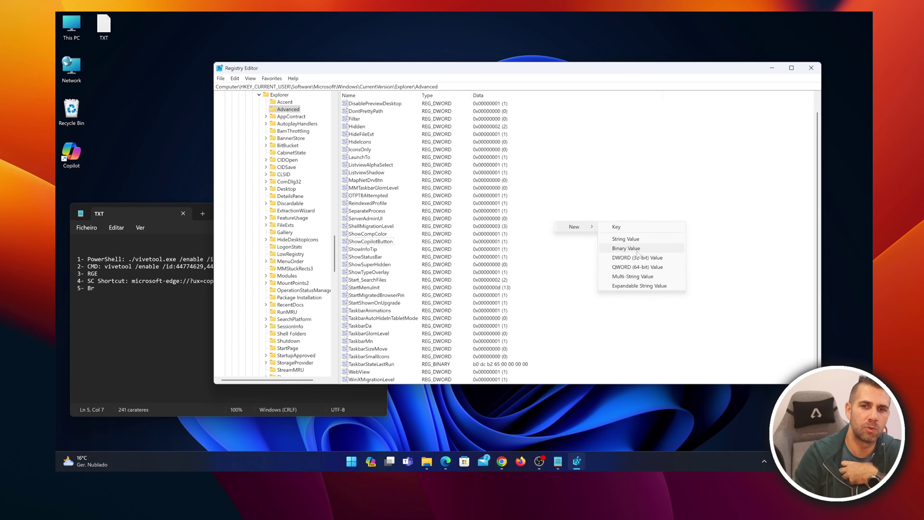
click(622, 260)
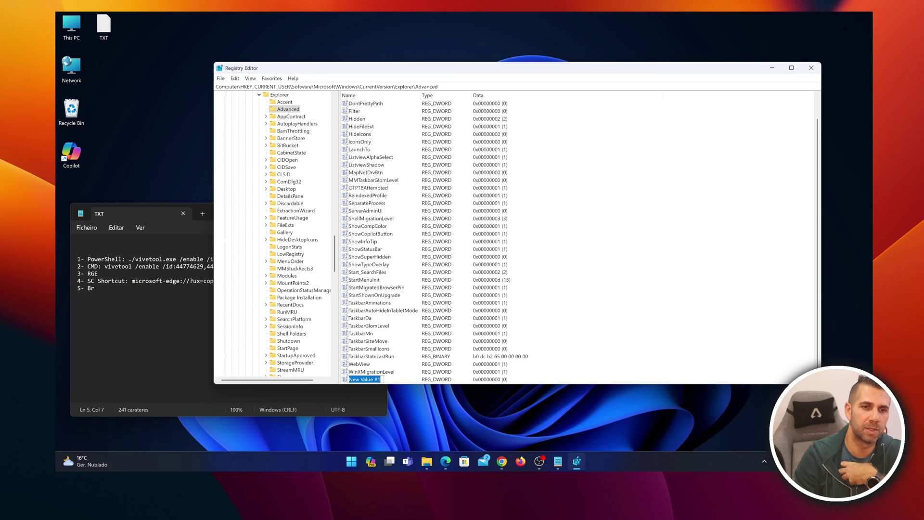
text(ShowCop)
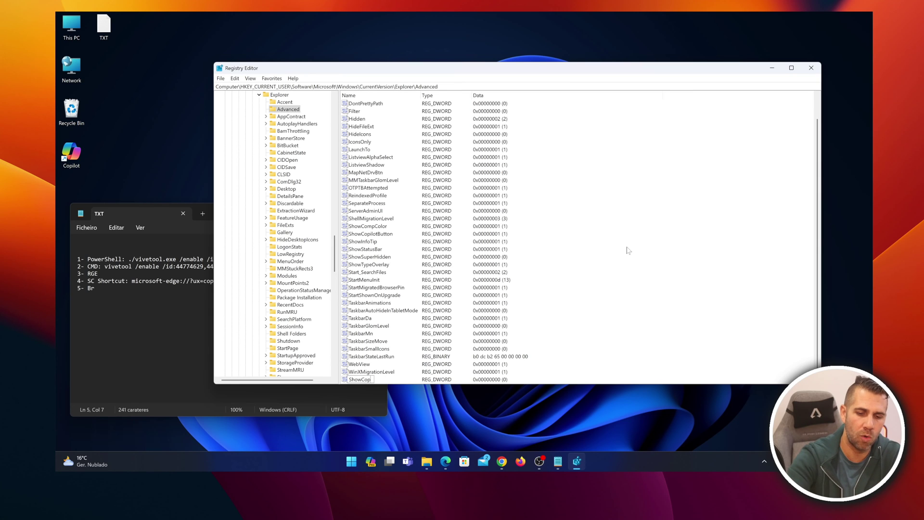
text(ilotButton)
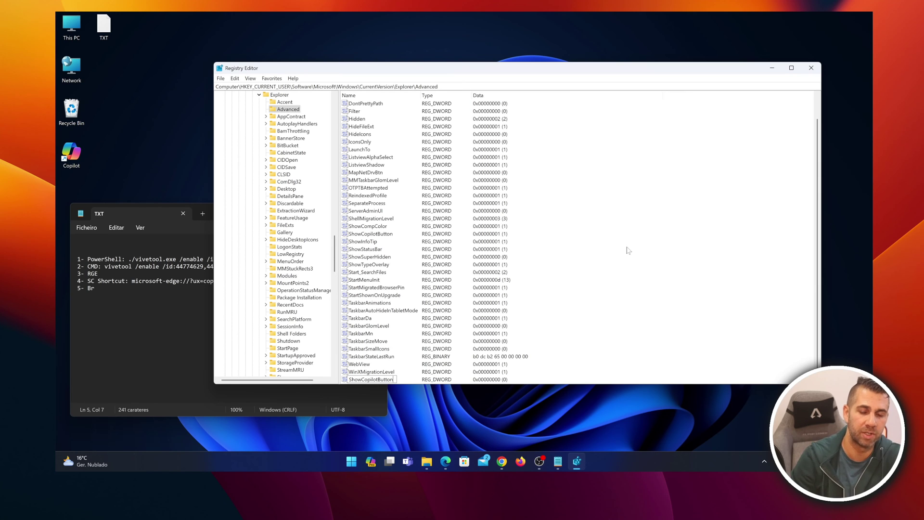
text(1)
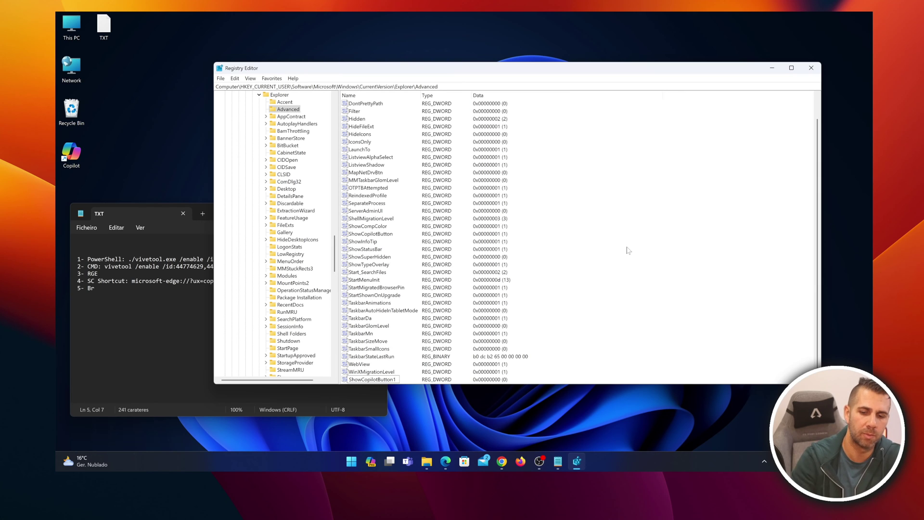
key(Return)
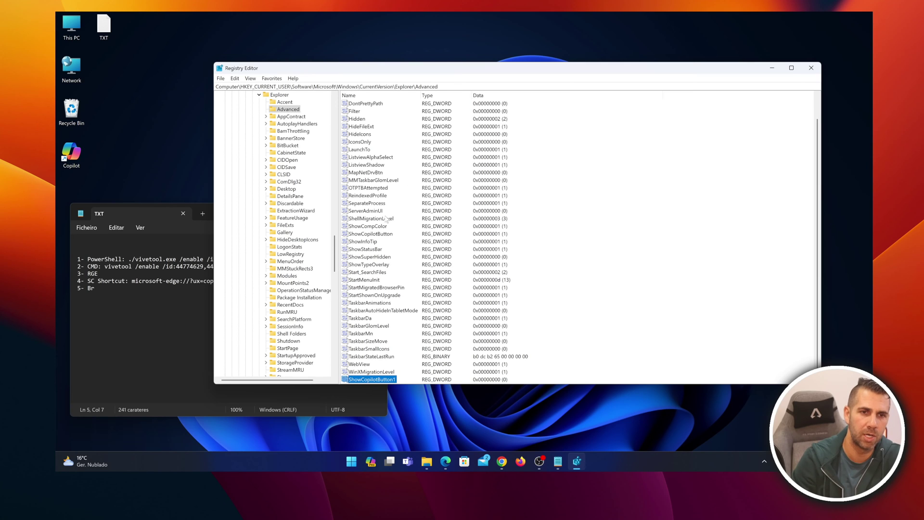
right_click(382, 380)
click(404, 385)
click(320, 169)
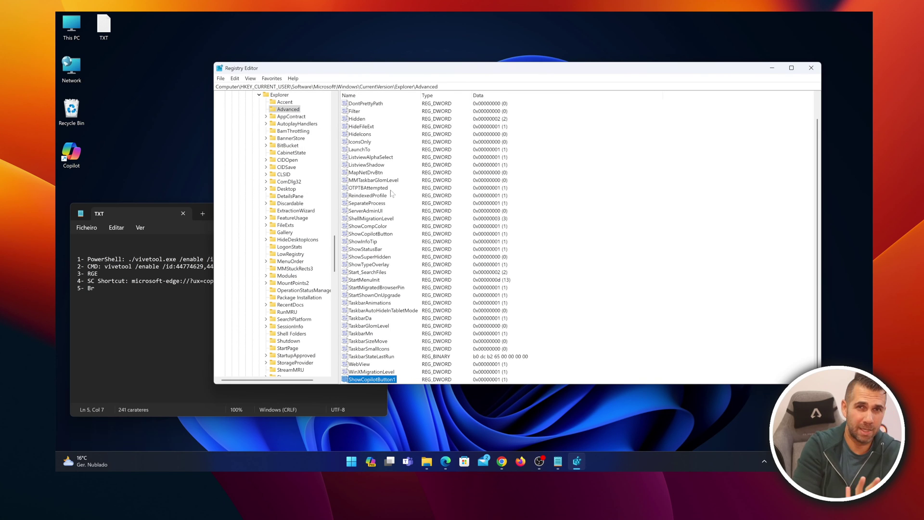
- Delete the ShowCopilotButton1 value from the Advanced key
right_click(365, 379)
click(403, 405)
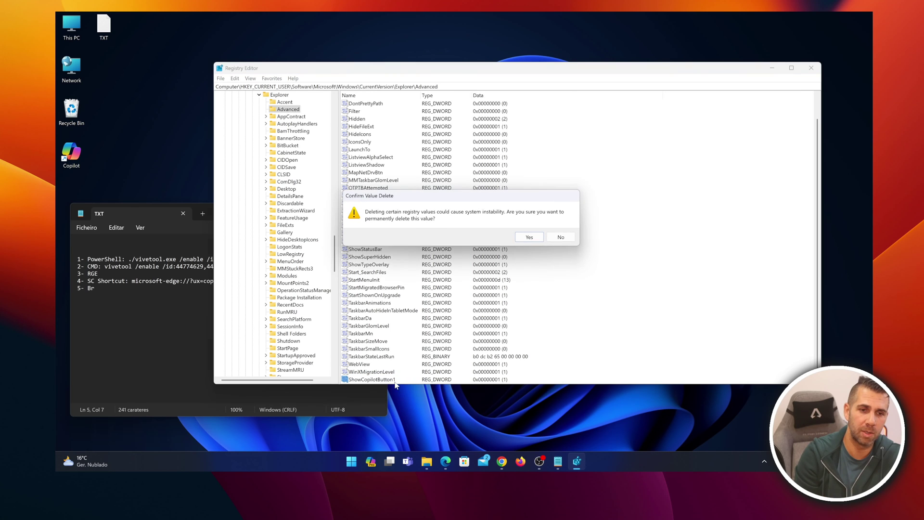
click(528, 238)
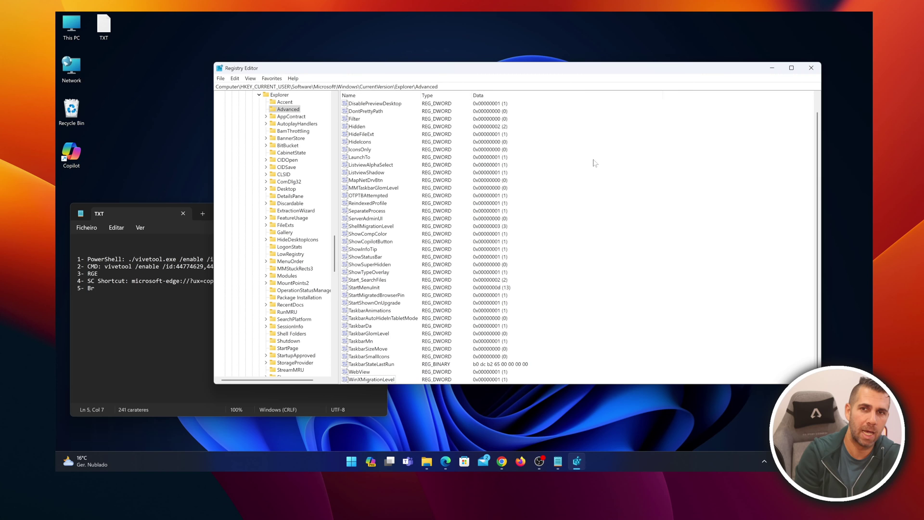
- Close the Registry Editor and check the Copilot (preview) switch in the taskbar settings
click(811, 67)
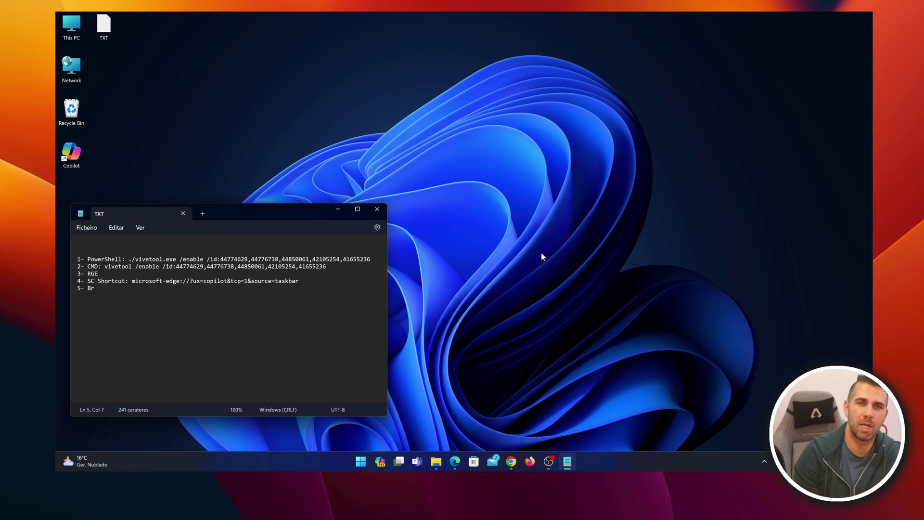
right_click(615, 461)
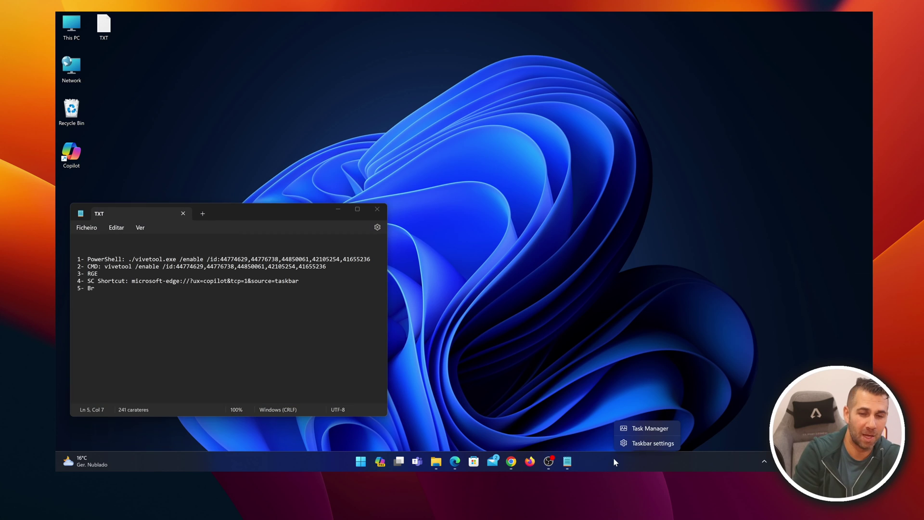
click(645, 442)
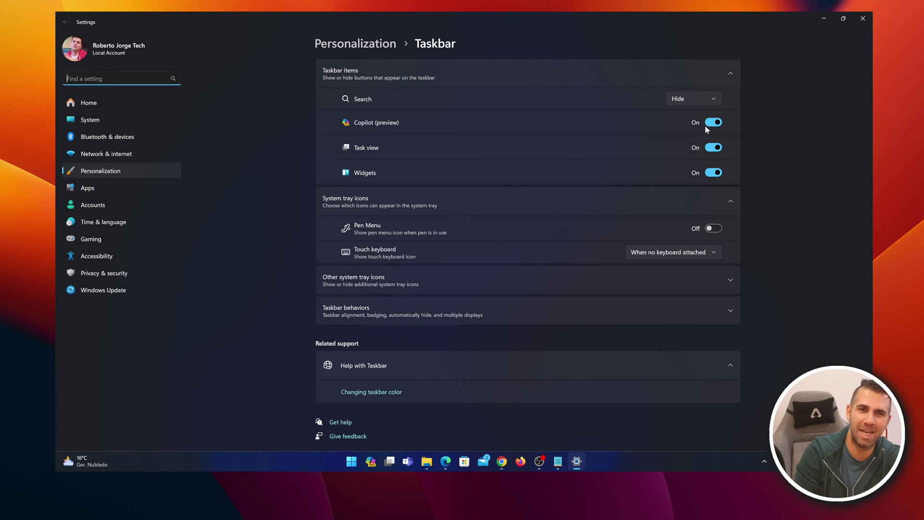
click(858, 25)
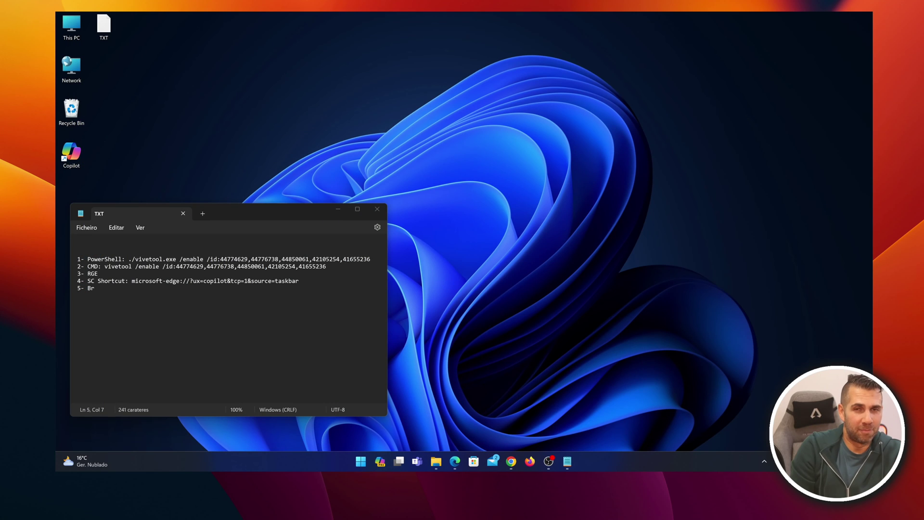
- Launch Copilot from its desktop shortcut to check that the pane opens
drag(267, 213, 270, 209)
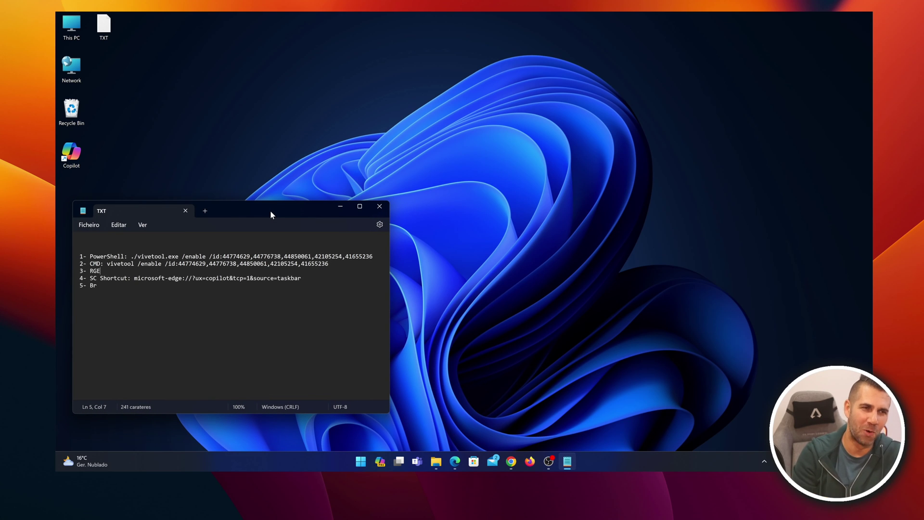
click(70, 150)
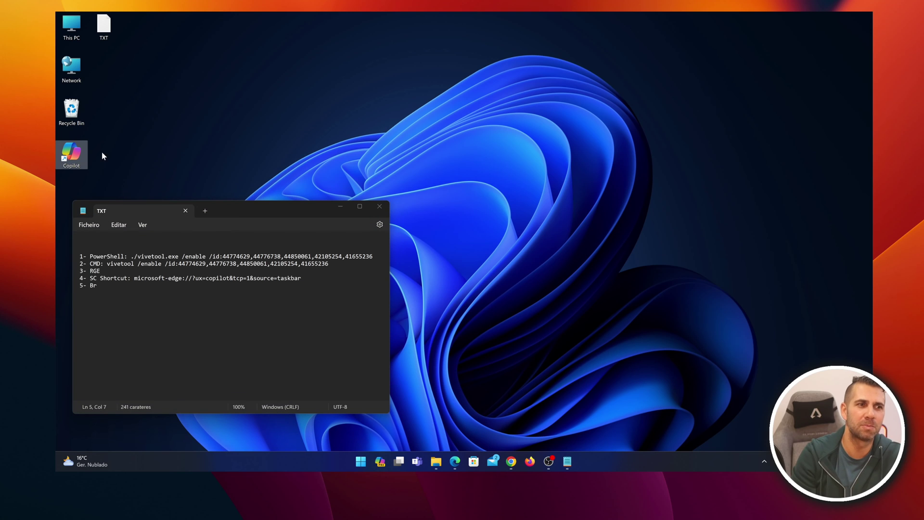
double_click(73, 158)
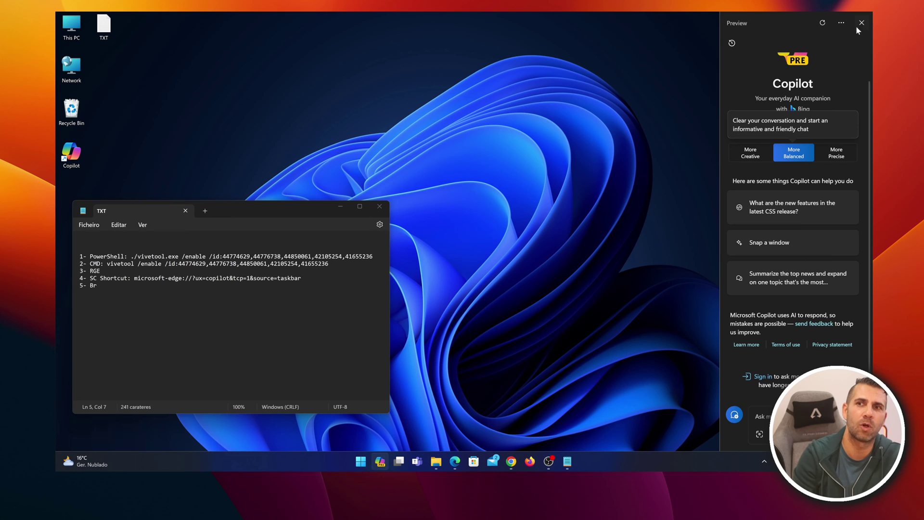
- Turn off Copilot (preview) in the taskbar settings and minimize the Settings window
right_click(631, 460)
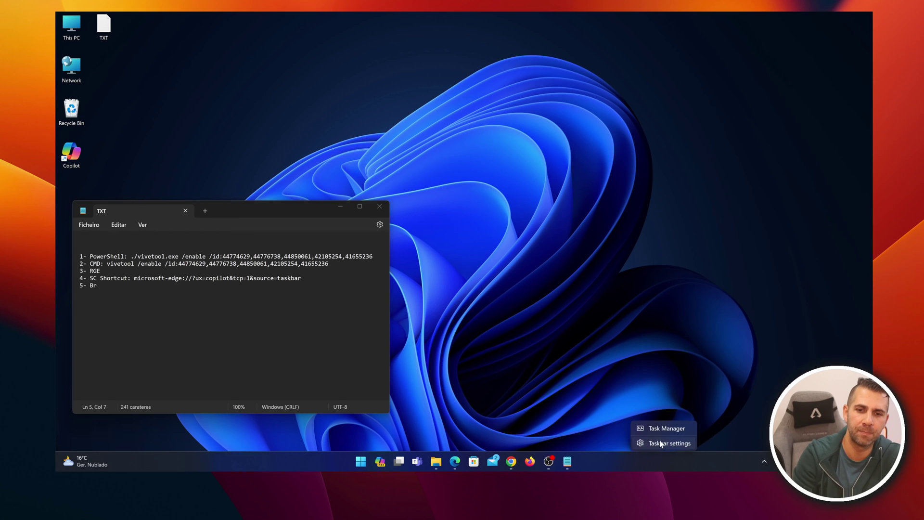
click(661, 444)
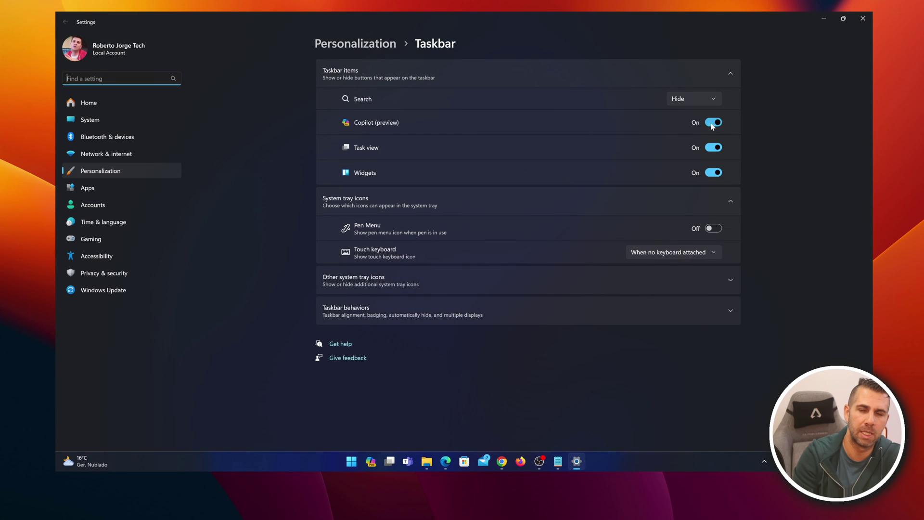
click(713, 124)
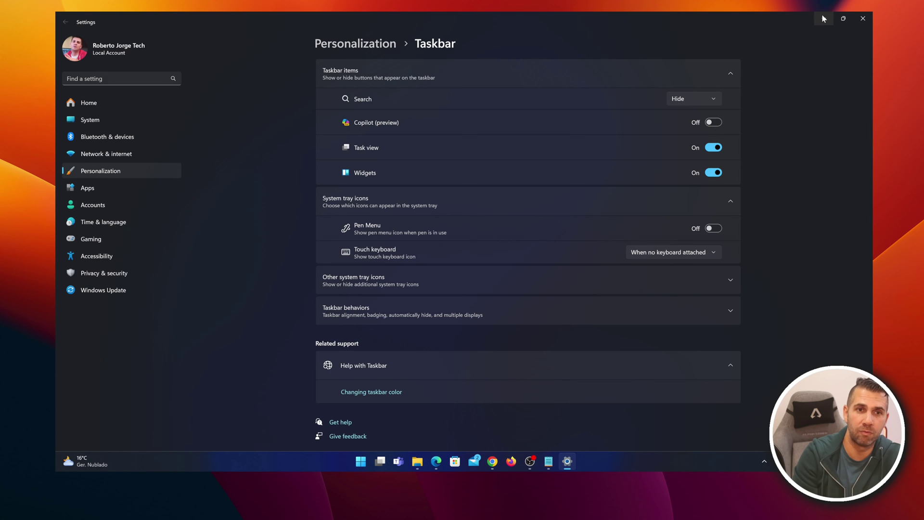
click(823, 18)
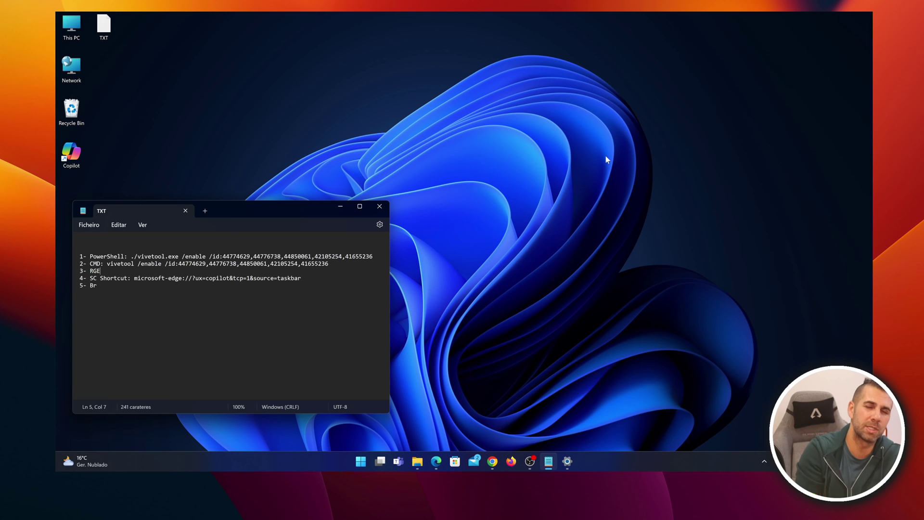
click(566, 460)
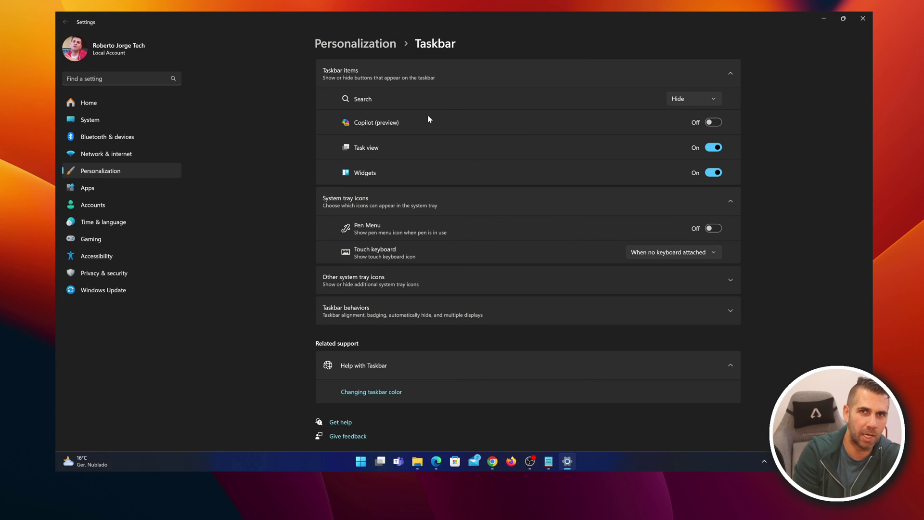
click(820, 17)
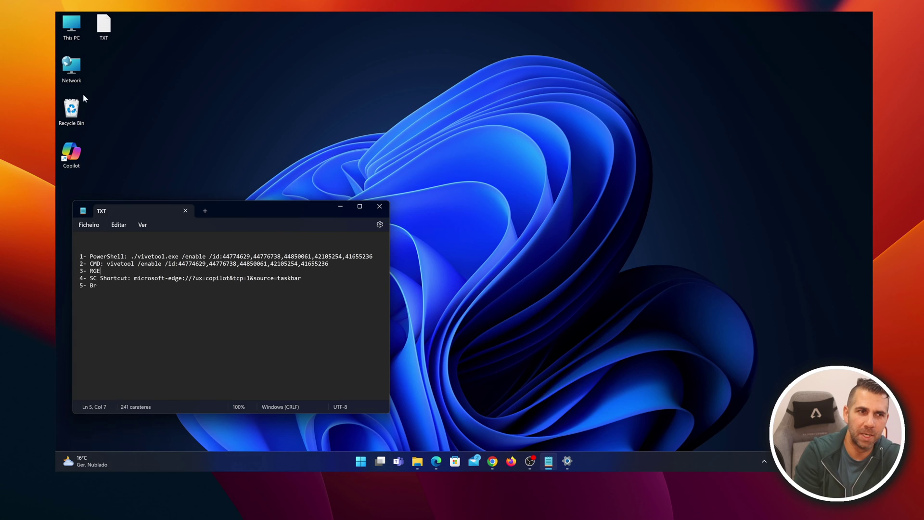
- Test the Copilot desktop shortcut with the taskbar item turned off, and close the Copilot pane
click(74, 156)
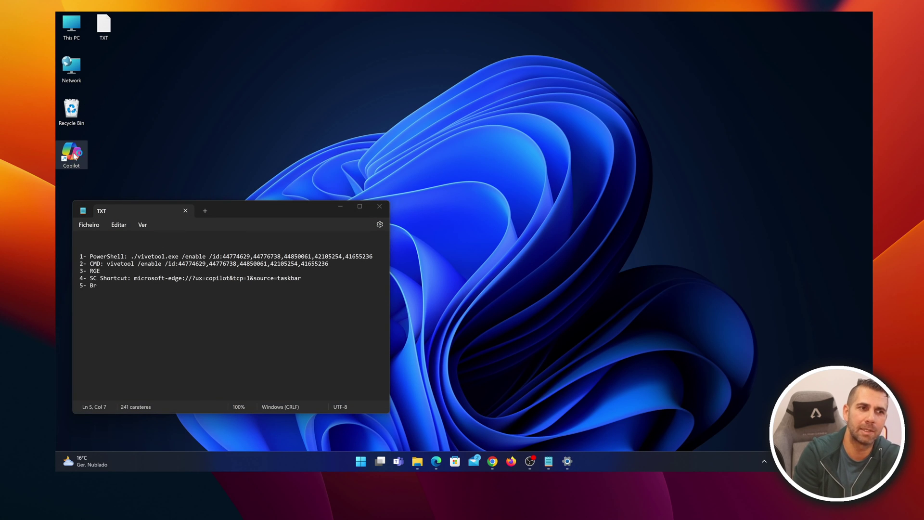
double_click(74, 156)
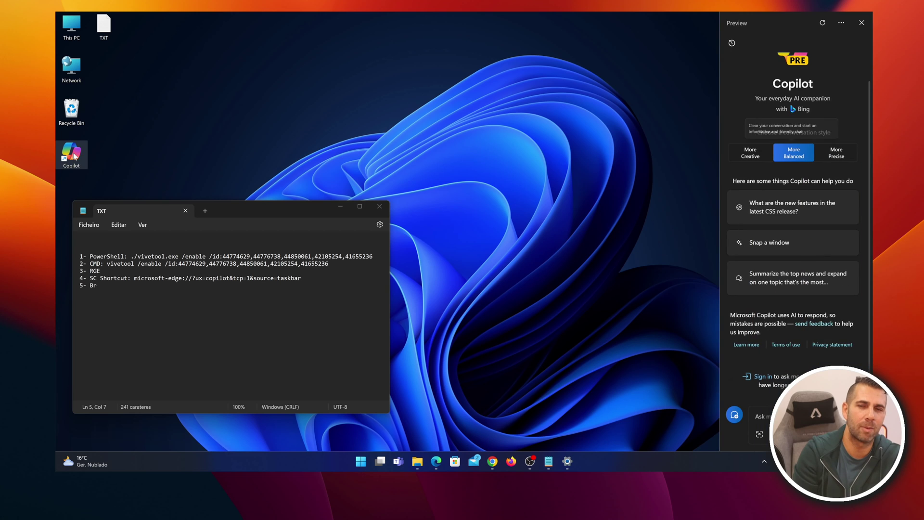
click(861, 23)
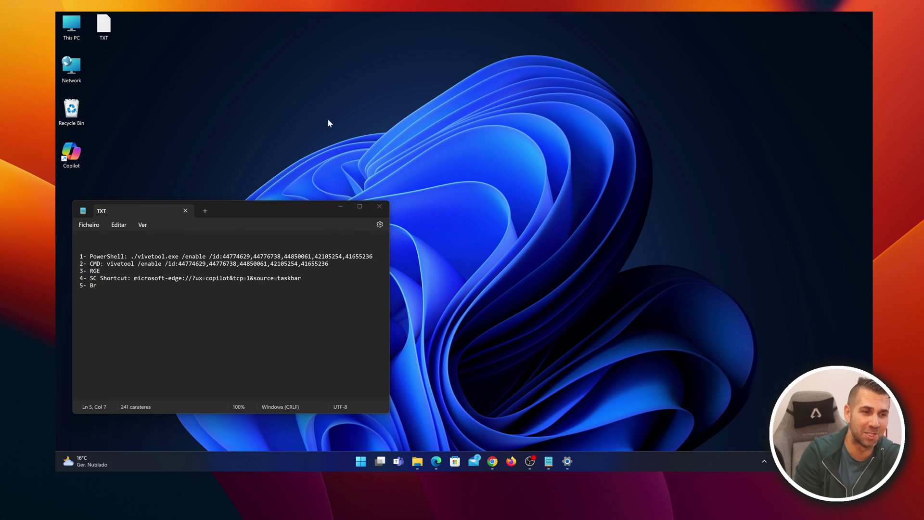
- Start a new desktop shortcut and set its location to microsoft-edge://?ux=copilot&tcp=1&source=taskbar, copied from the TXT notes
drag(247, 206, 253, 213)
right_click(287, 118)
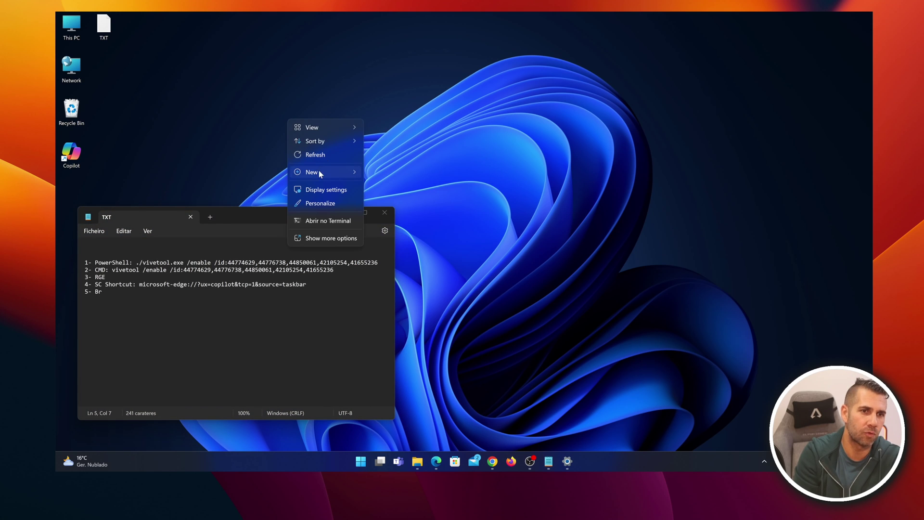
mouse_move(319, 170)
click(392, 188)
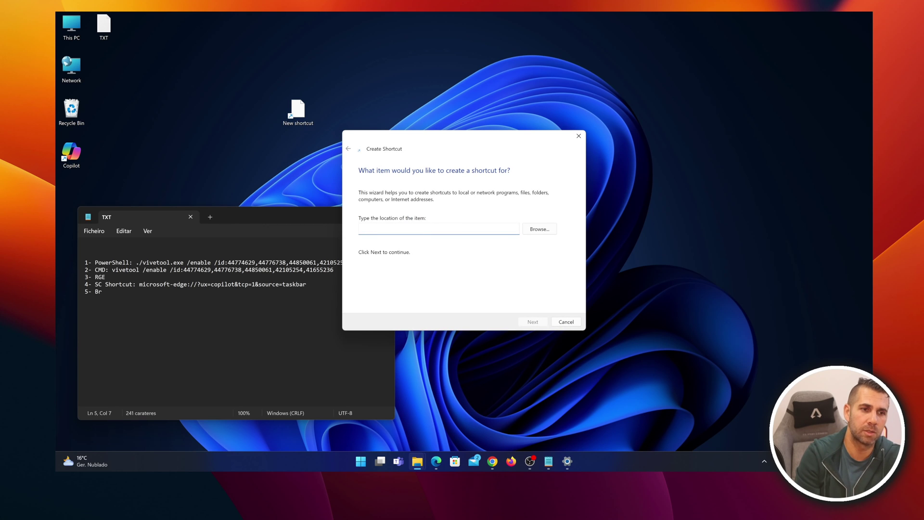
drag(309, 283, 140, 285)
key(ctrl+c)
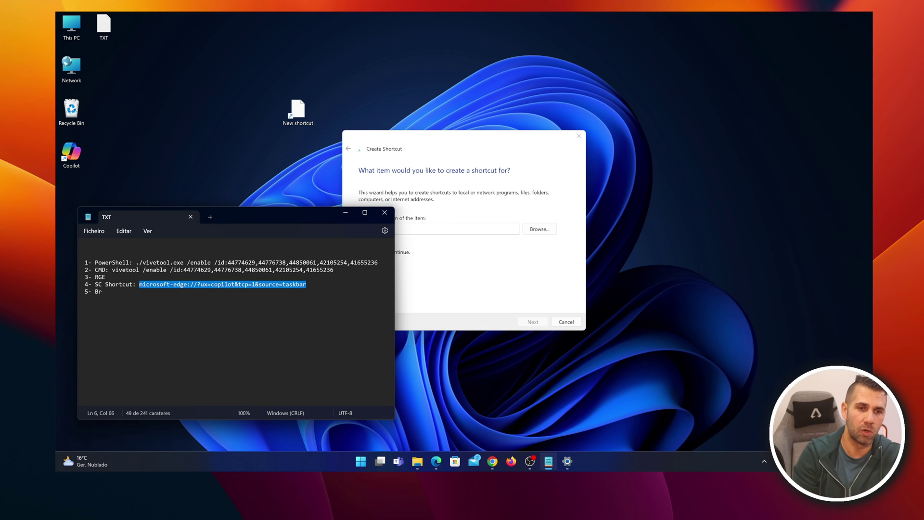
click(462, 229)
key(ctrl+v)
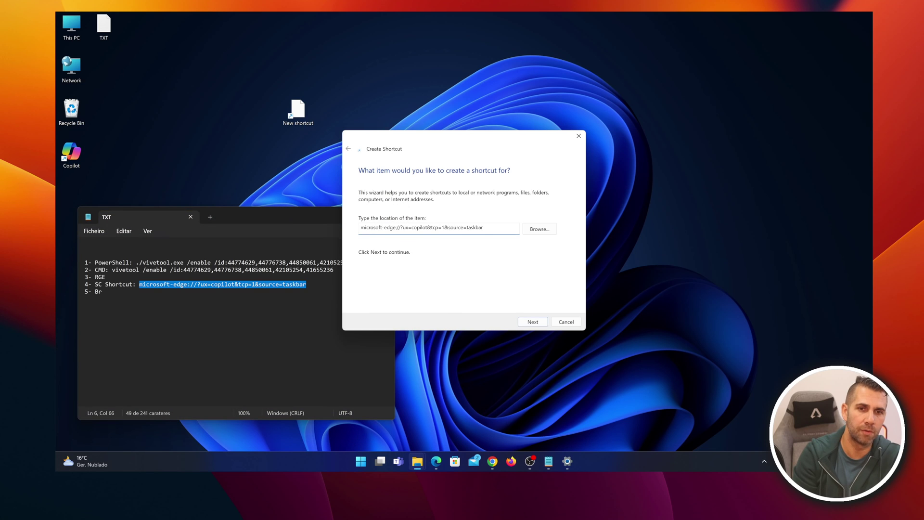
- Name the new shortcut Copilot Example and finish creating it
click(533, 321)
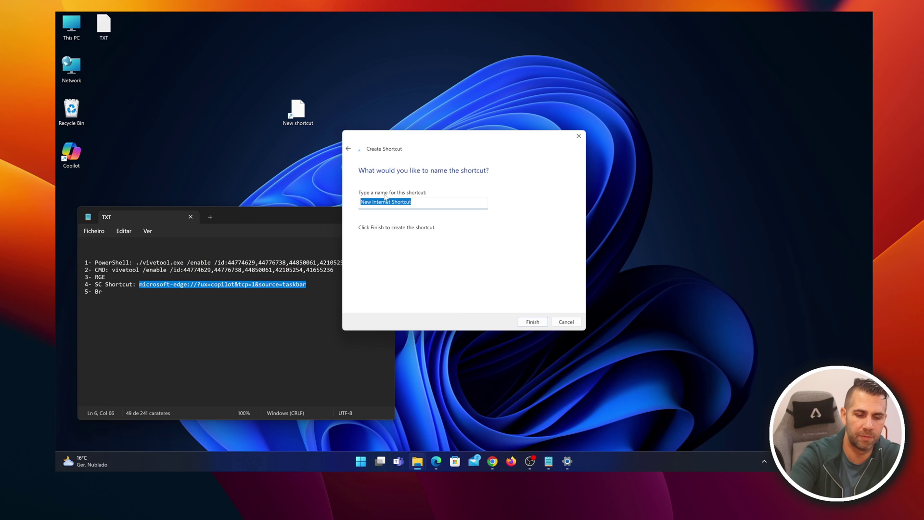
text(Copilot Example)
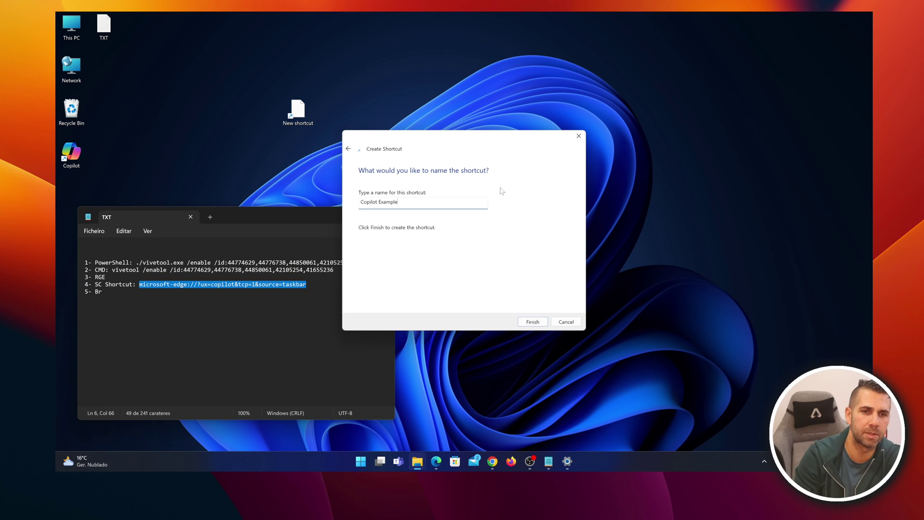
click(532, 321)
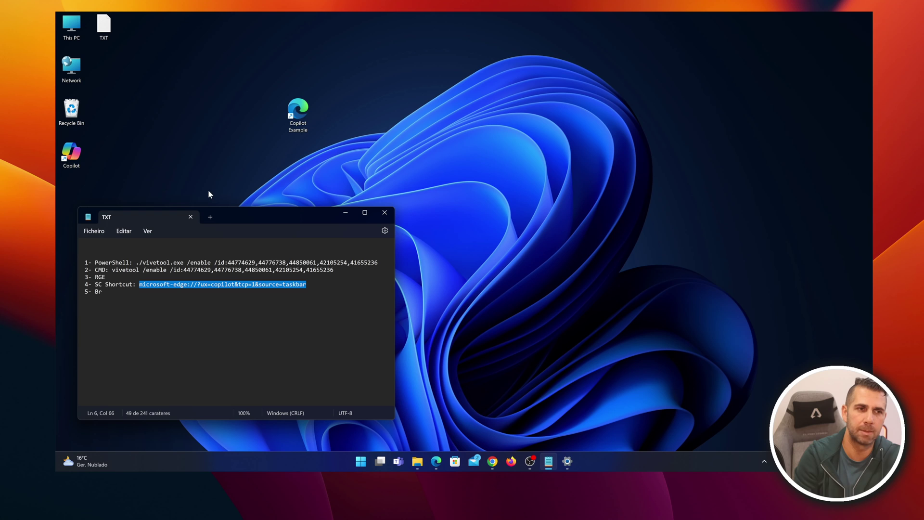
- Change the Copilot Example shortcut's icon to Microsoft_365_Copilot_Icon from the Icon folder in Downloads and apply it
click(299, 108)
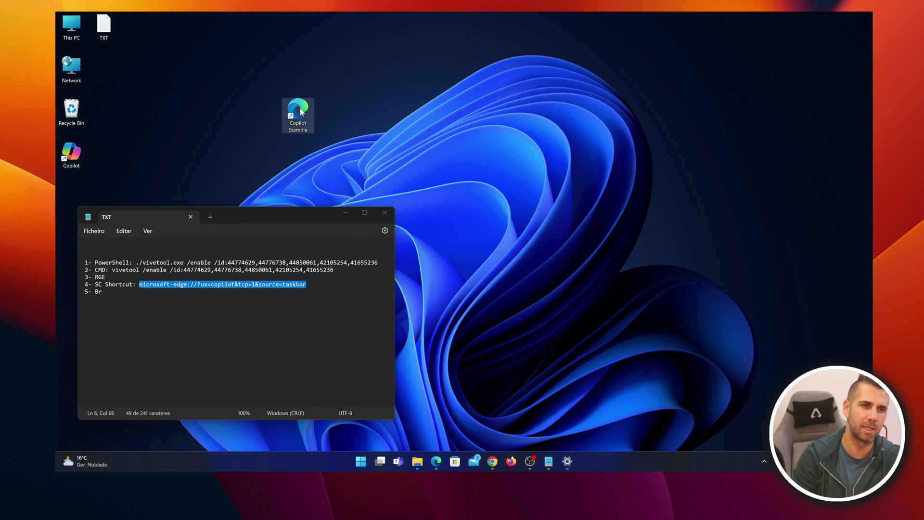
right_click(300, 109)
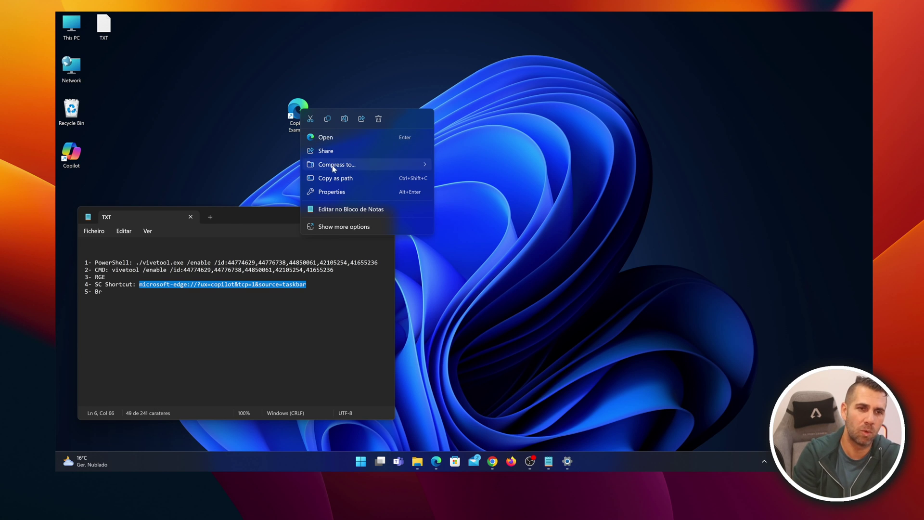
click(331, 190)
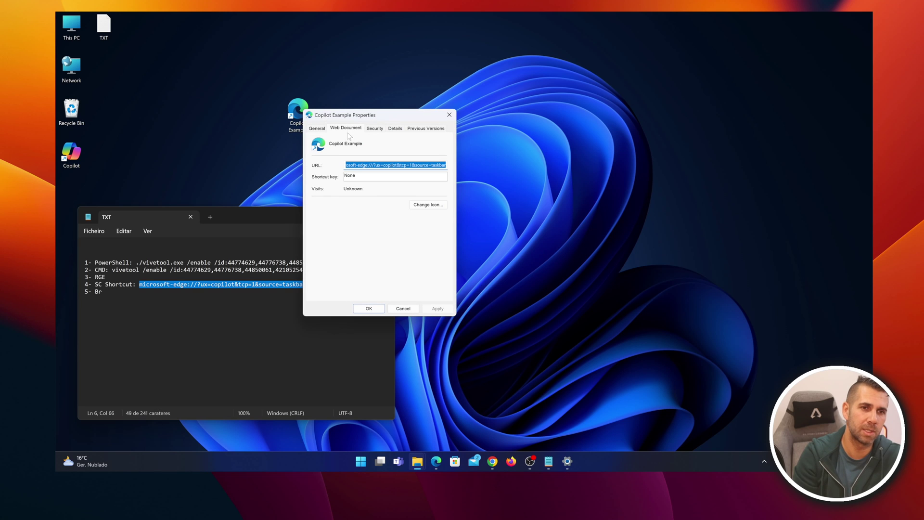
click(353, 129)
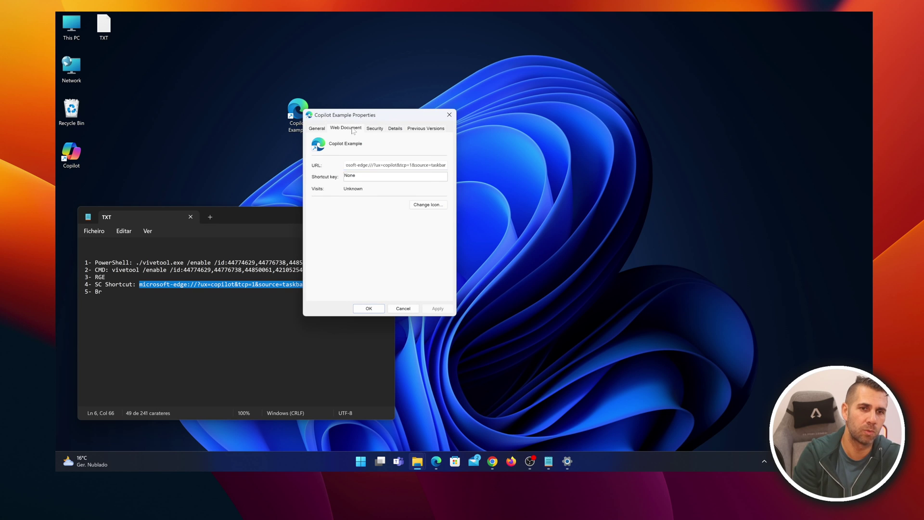
click(428, 205)
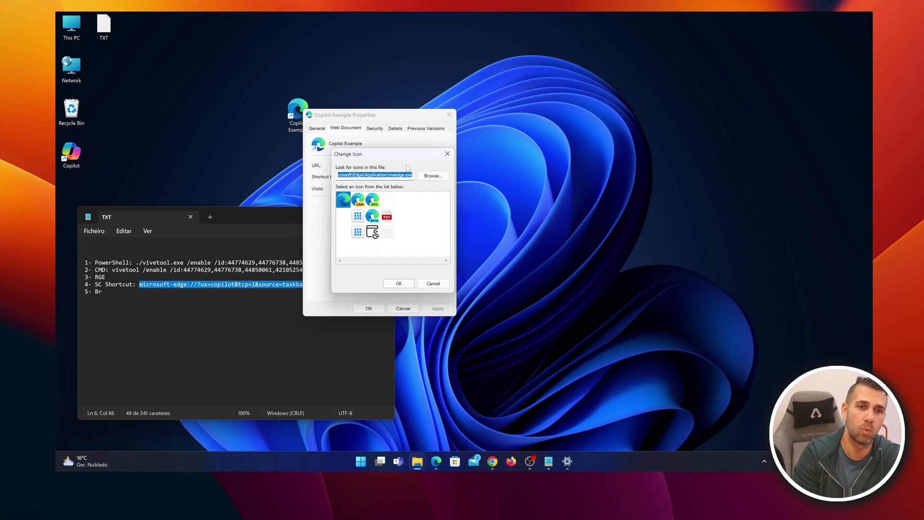
click(433, 176)
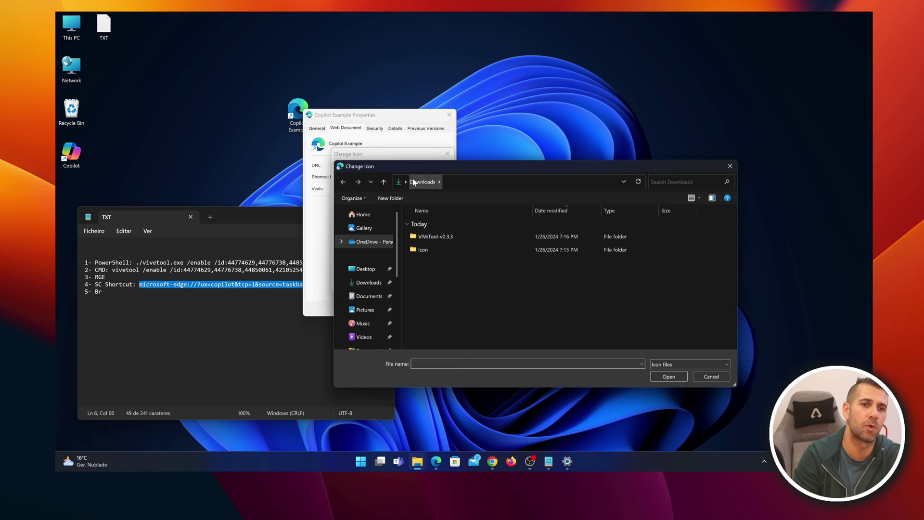
double_click(426, 249)
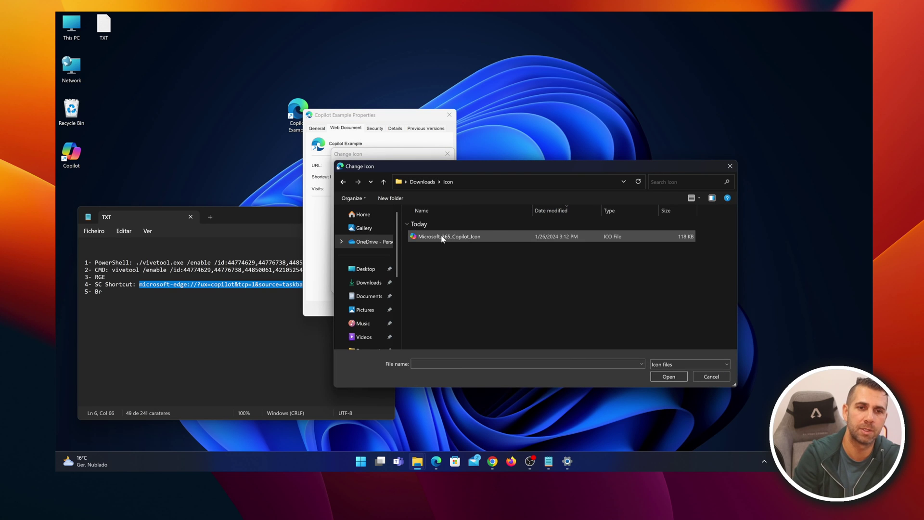
click(432, 237)
click(669, 376)
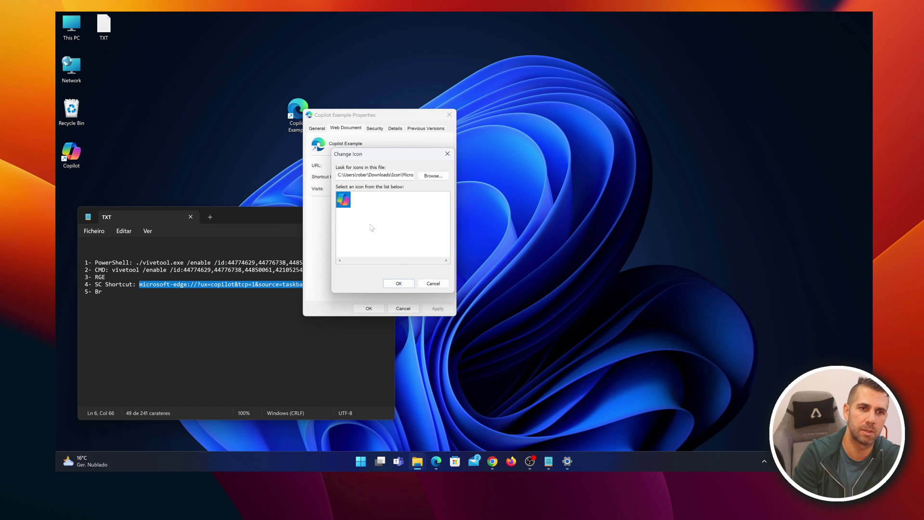
click(404, 283)
click(437, 308)
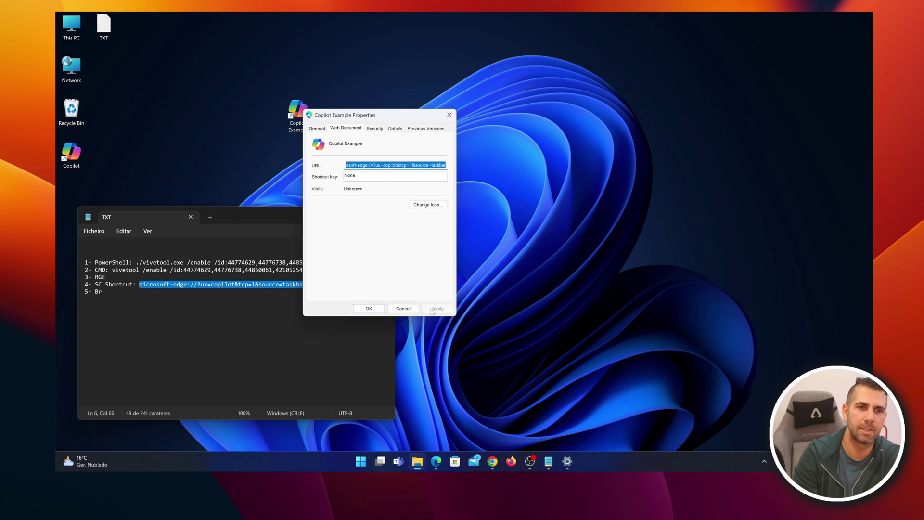
click(368, 310)
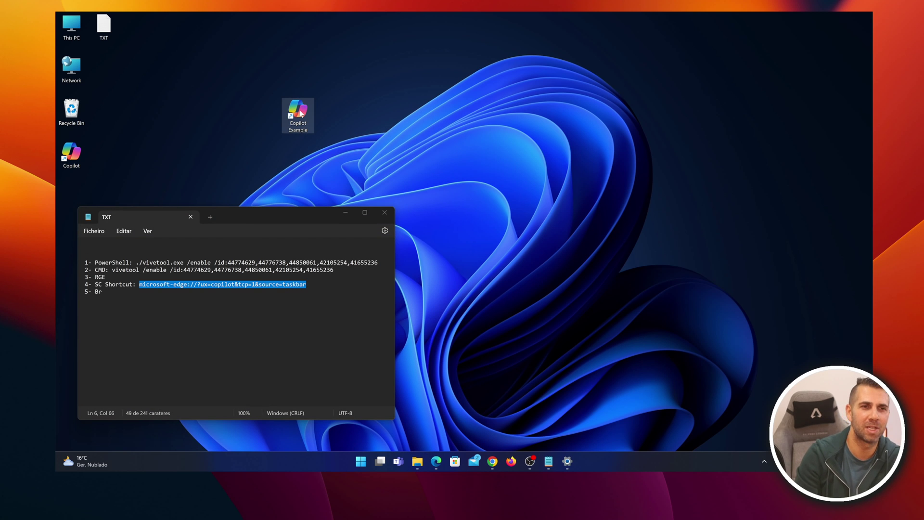
- Place the Copilot Example shortcut below the TXT file on the desktop, then test it by opening and closing the Copilot pane
drag(308, 116, 118, 68)
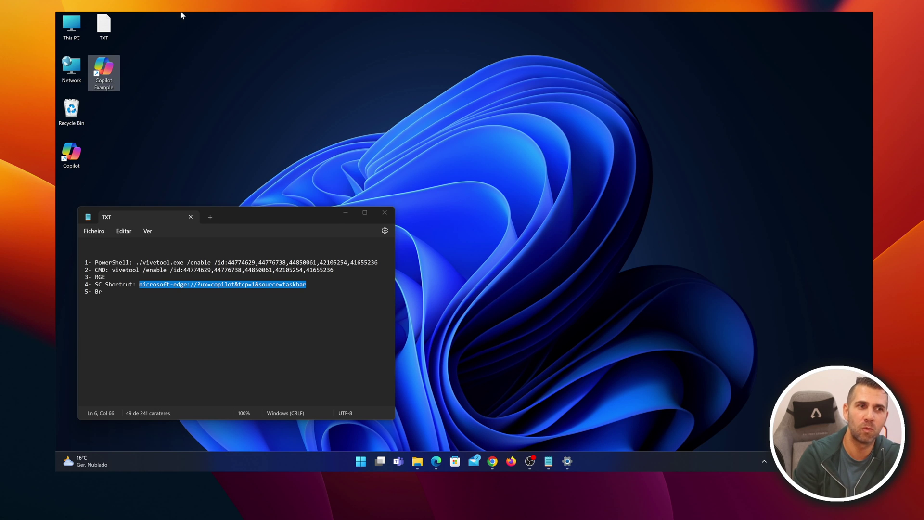
double_click(108, 67)
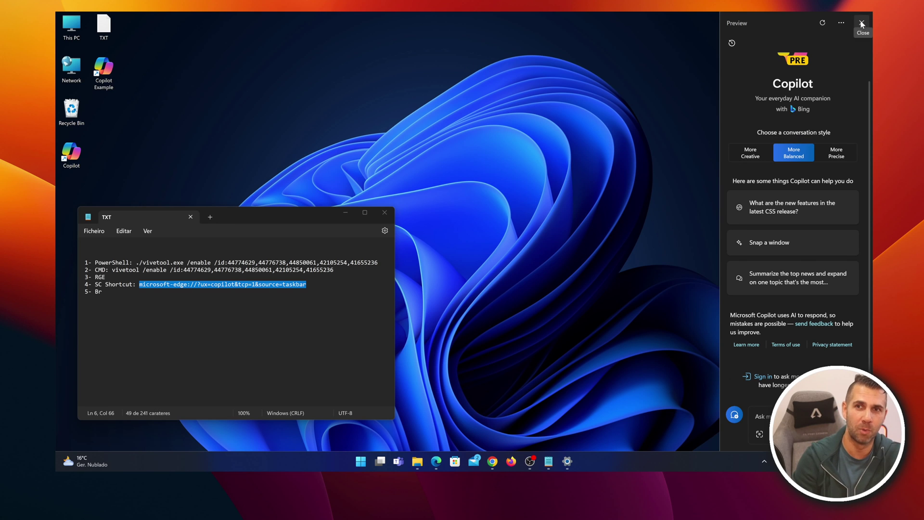
key(super+c)
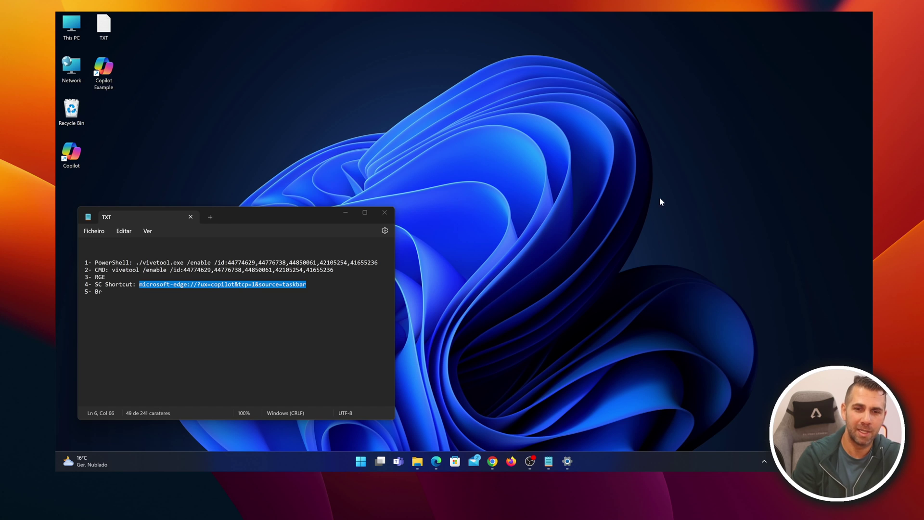
- Switch to Microsoft Edge, open the Copilot chat in its sidebar, and set the conversation style to More Creative
click(435, 461)
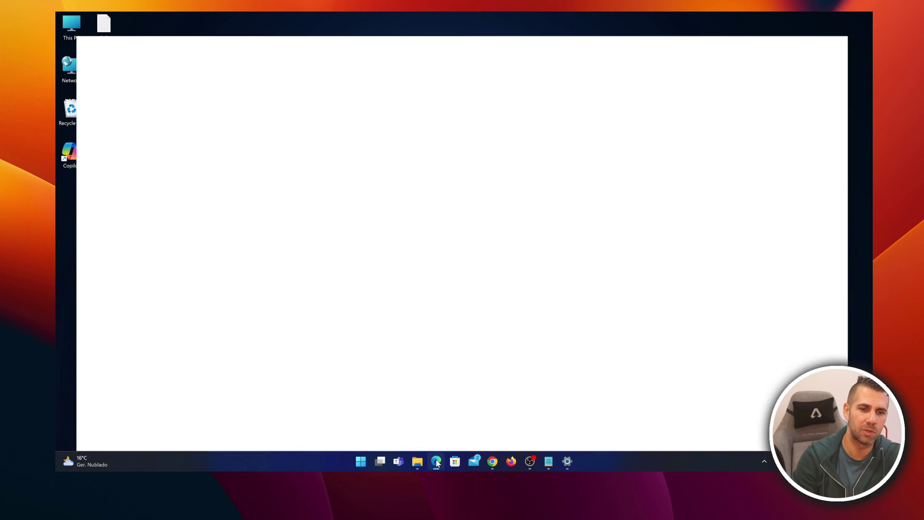
click(840, 65)
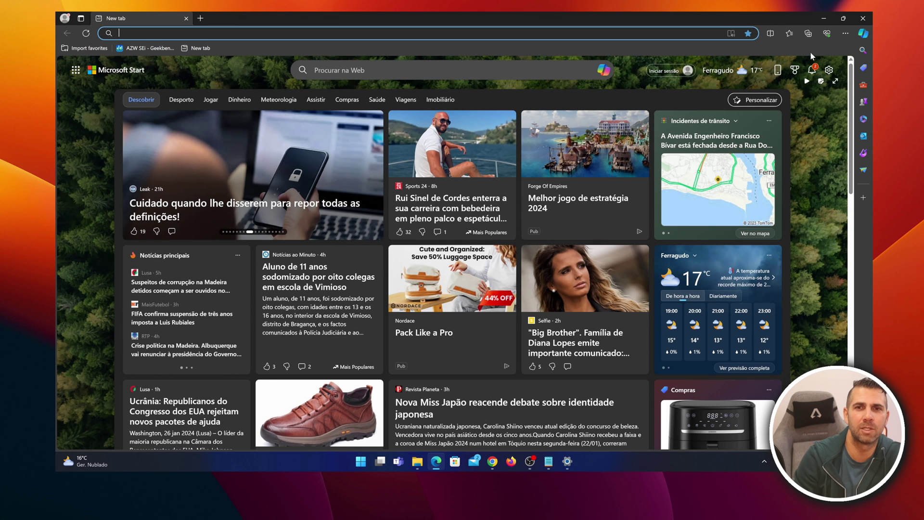
click(863, 33)
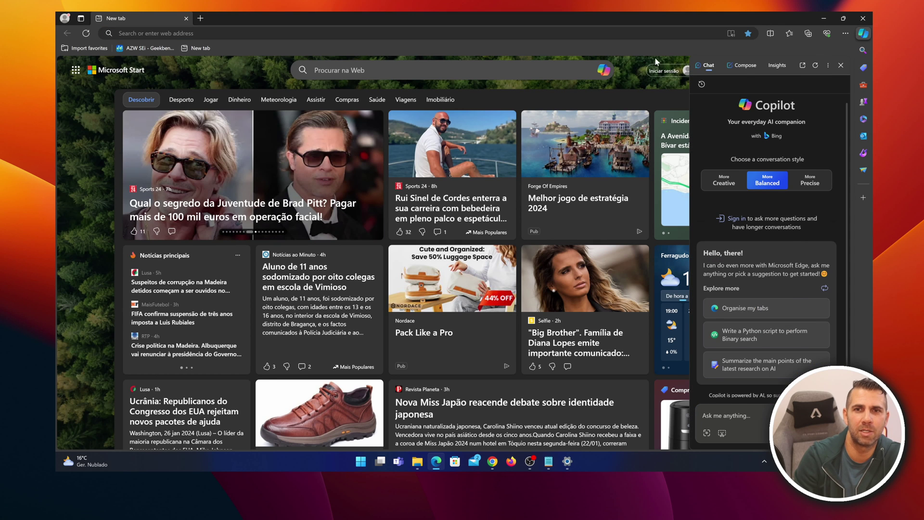
click(604, 70)
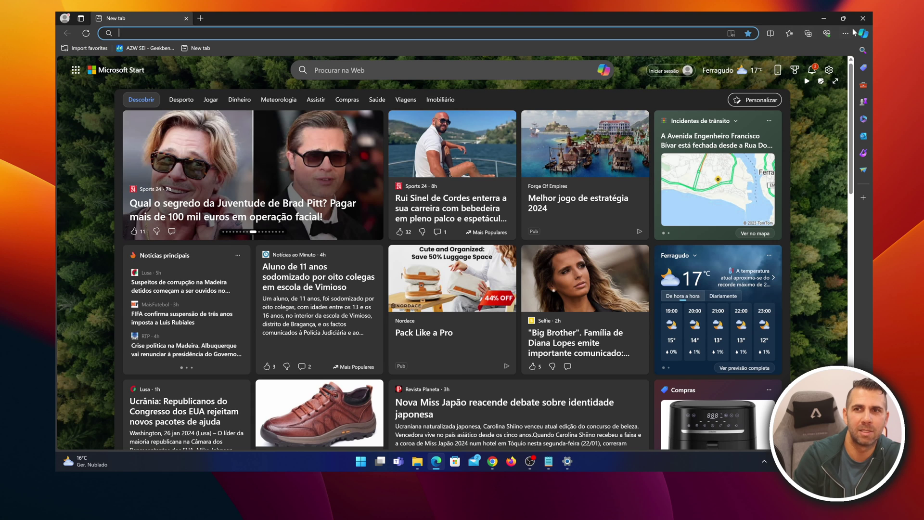
click(864, 33)
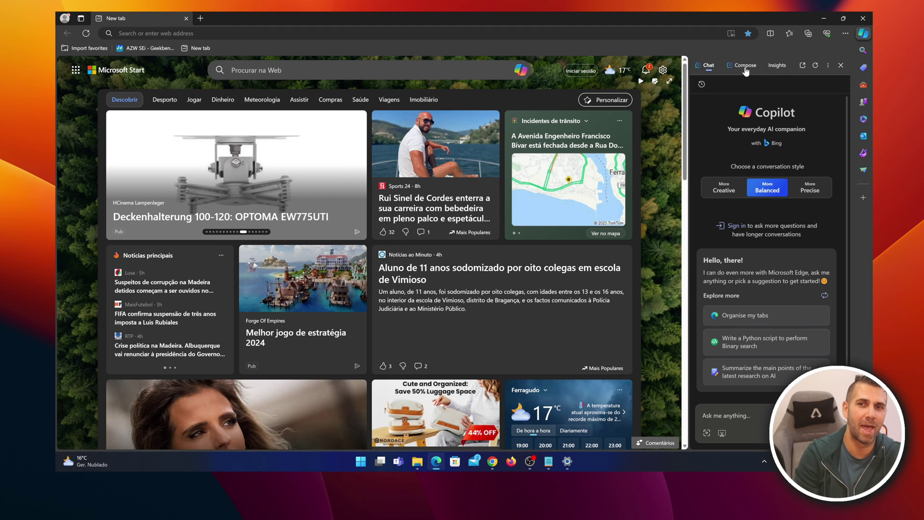
click(724, 187)
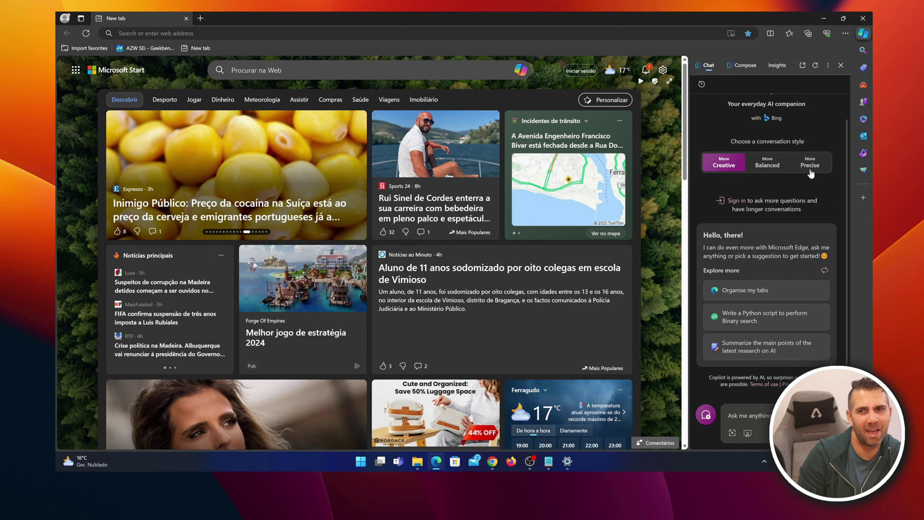